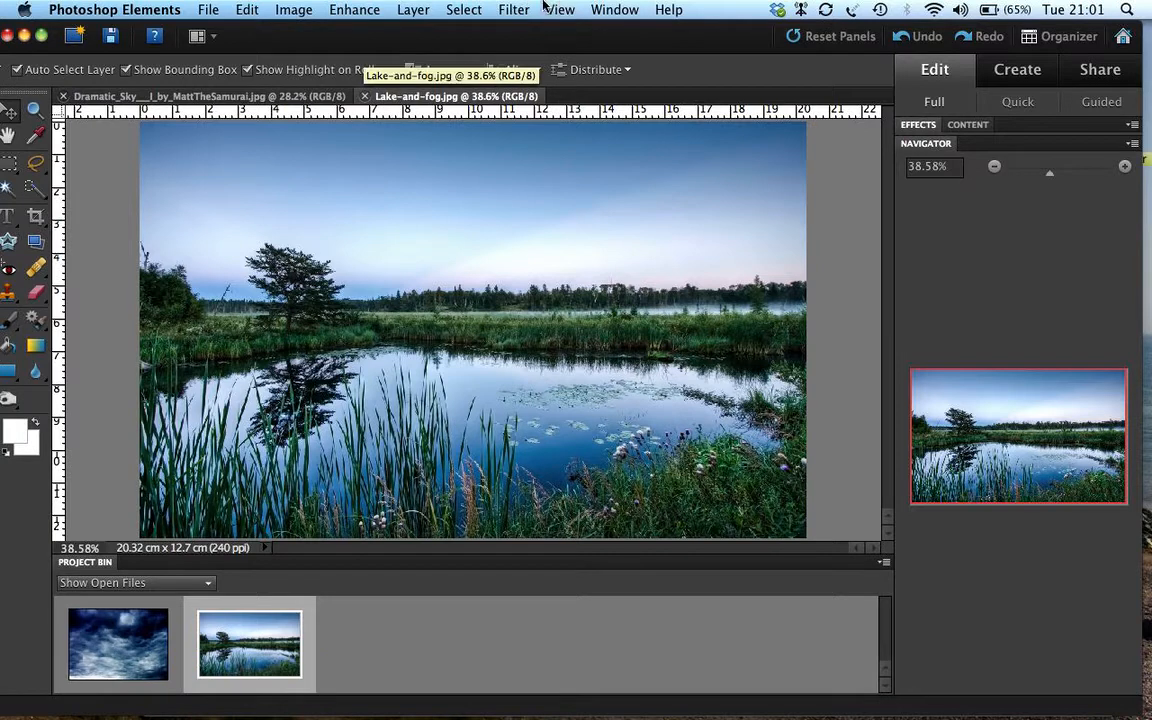
Step: Show the Layers panel and copy the entire Dramatic_Sky image
{"action": "left_click", "coordinate": [612, 9]}
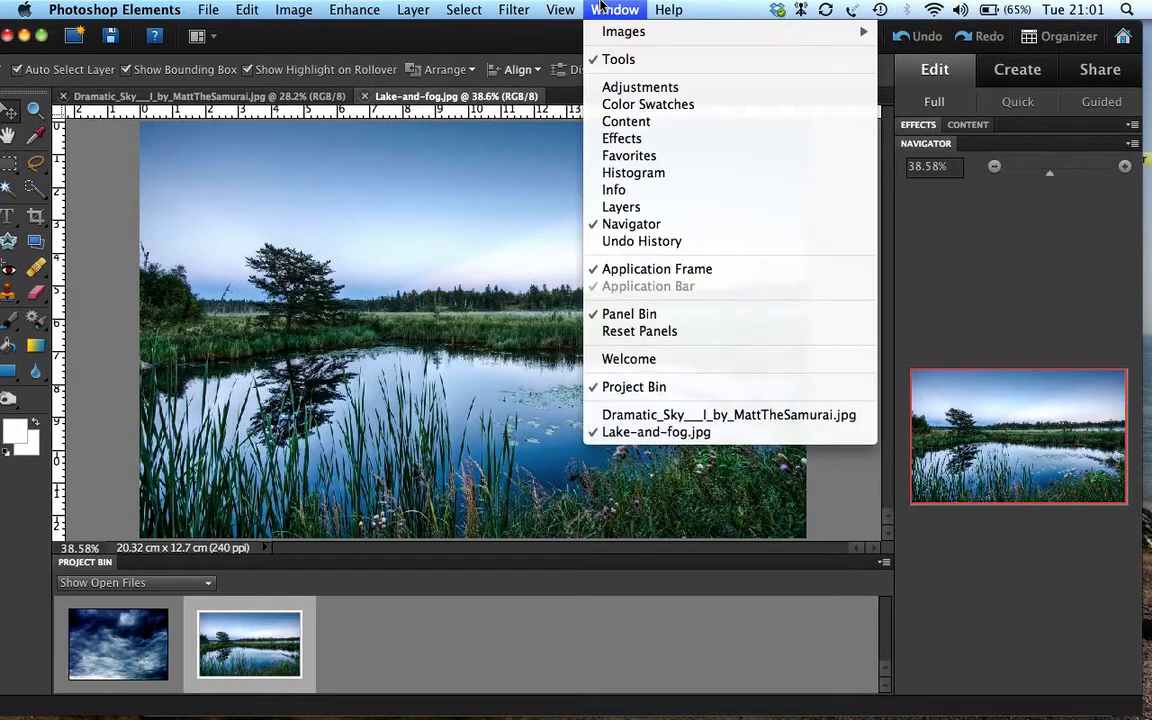
{"action": "left_click", "coordinate": [632, 212]}
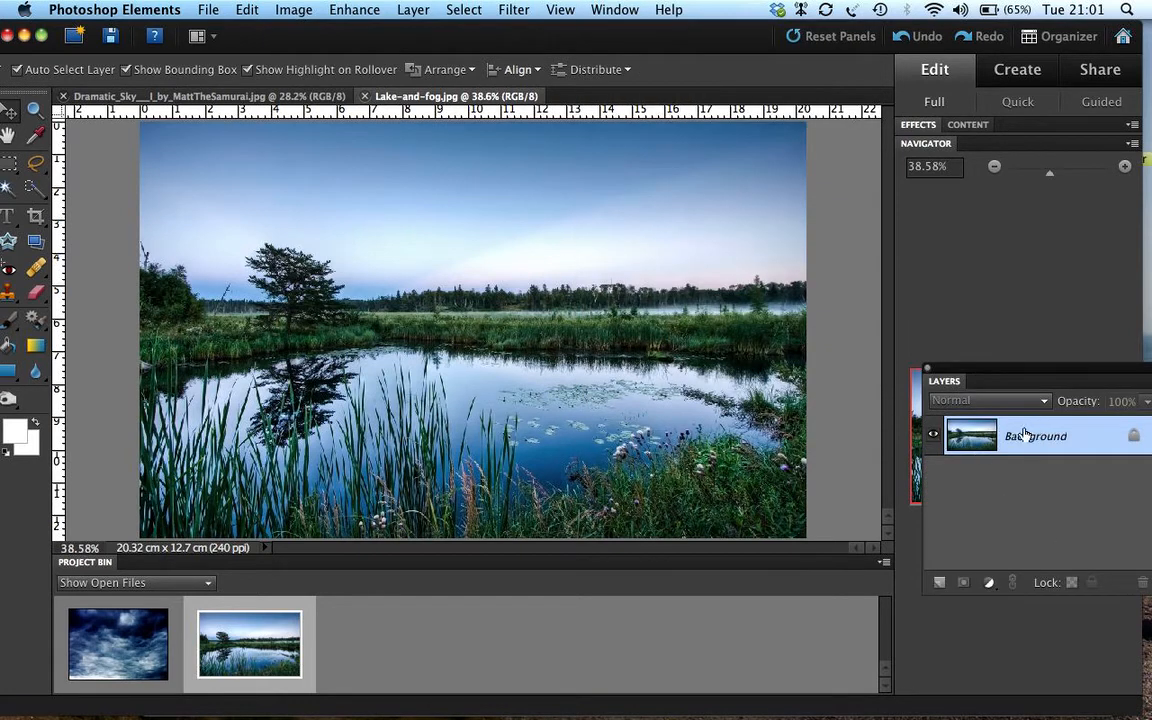
{"action": "left_click", "coordinate": [125, 637]}
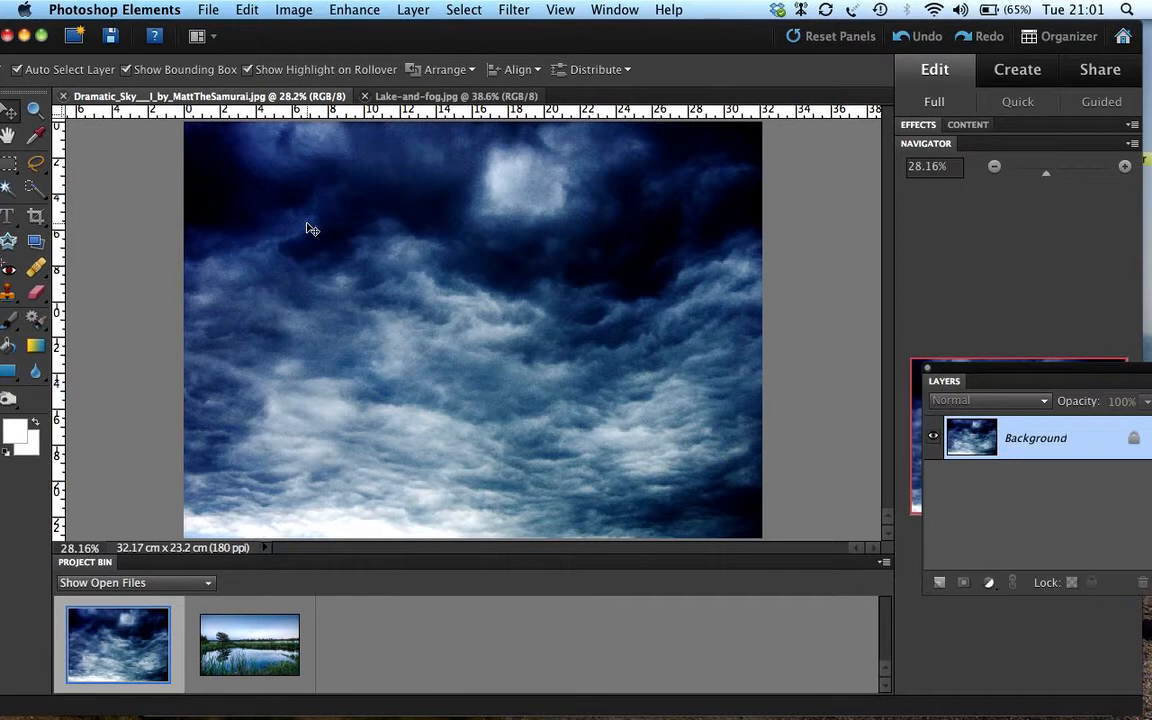
{"action": "left_click", "coordinate": [464, 10]}
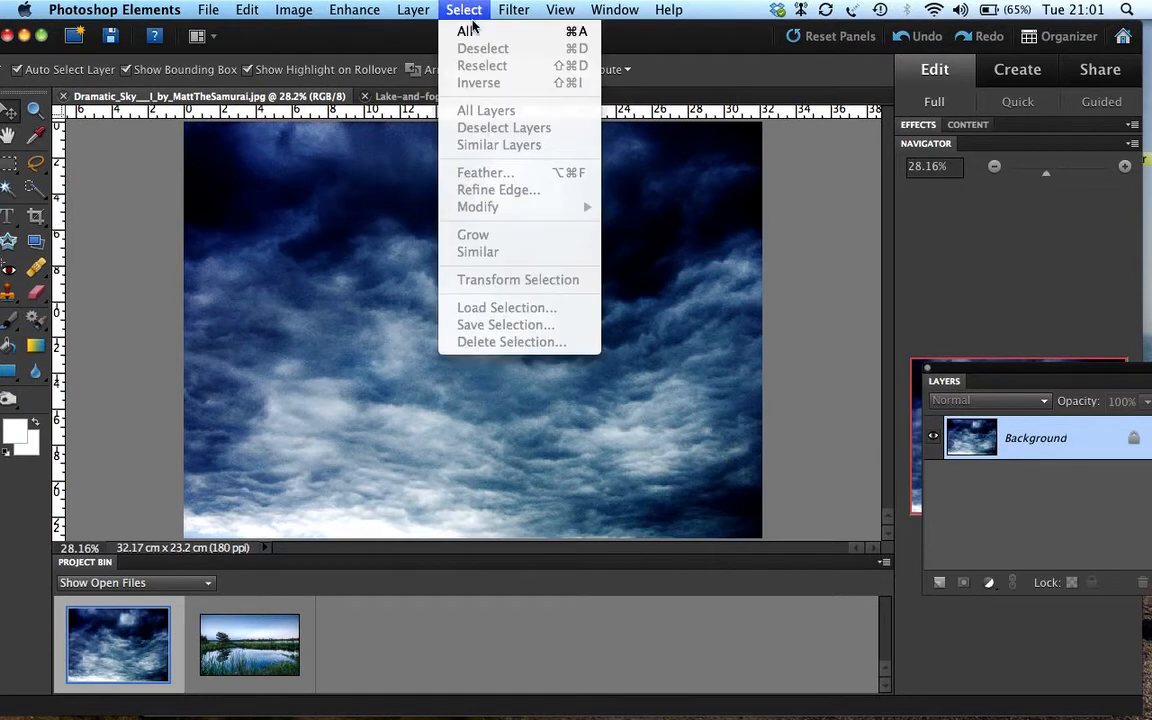
{"action": "left_click", "coordinate": [474, 32]}
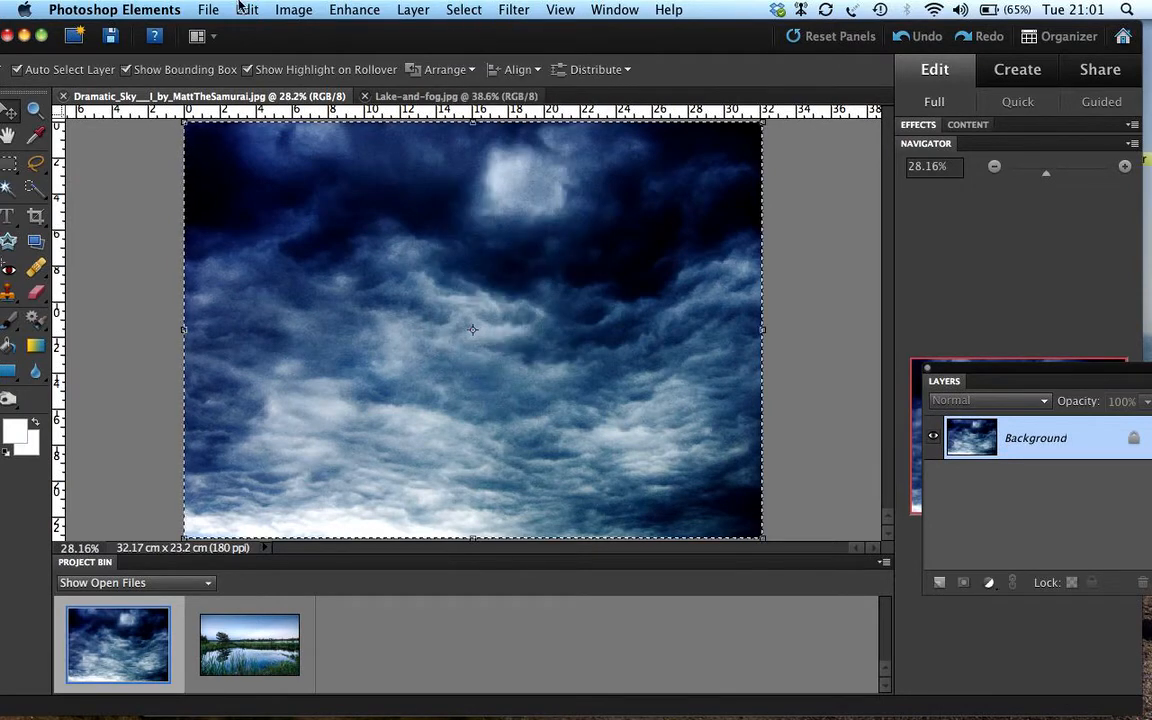
{"action": "left_click", "coordinate": [246, 10]}
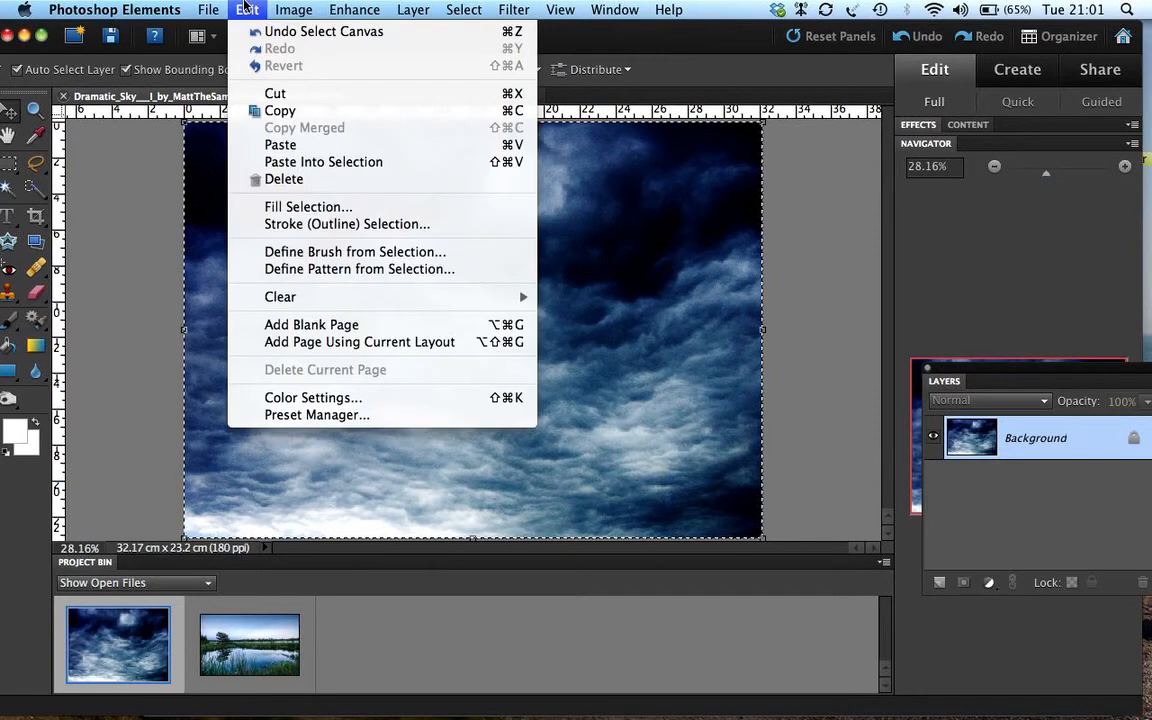
{"action": "left_click", "coordinate": [256, 110]}
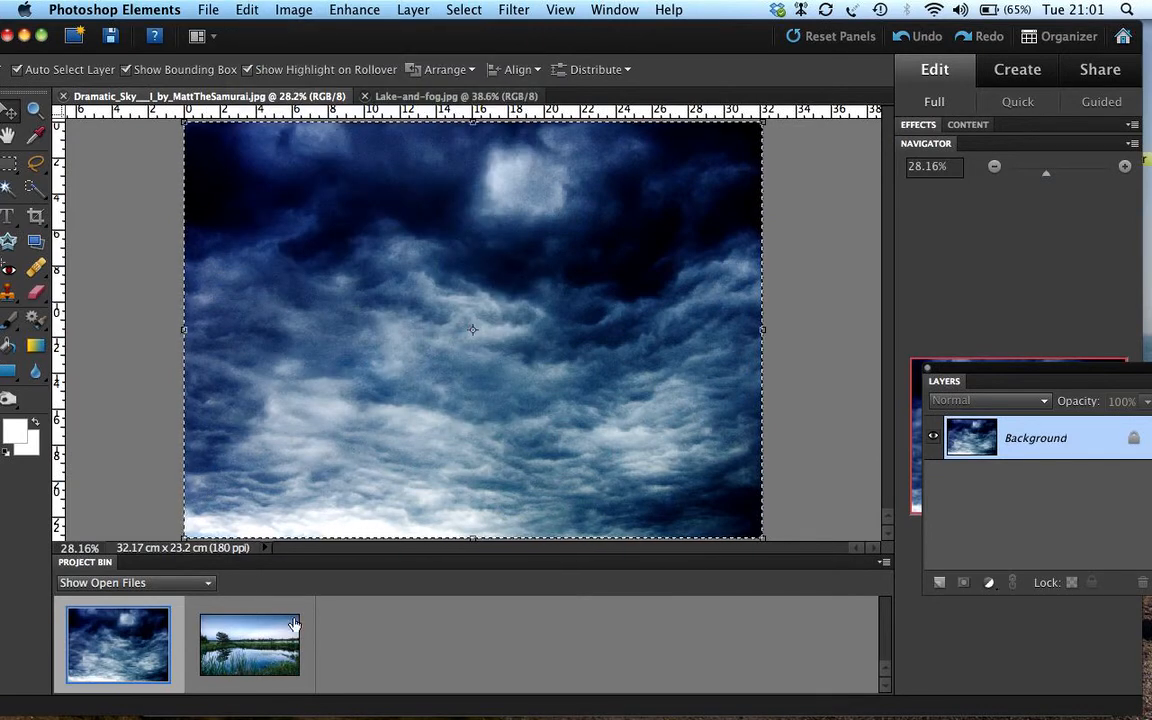
Step: Paste the copied sky into Lake-and-fog.jpg as a new layer
{"action": "left_click", "coordinate": [263, 651]}
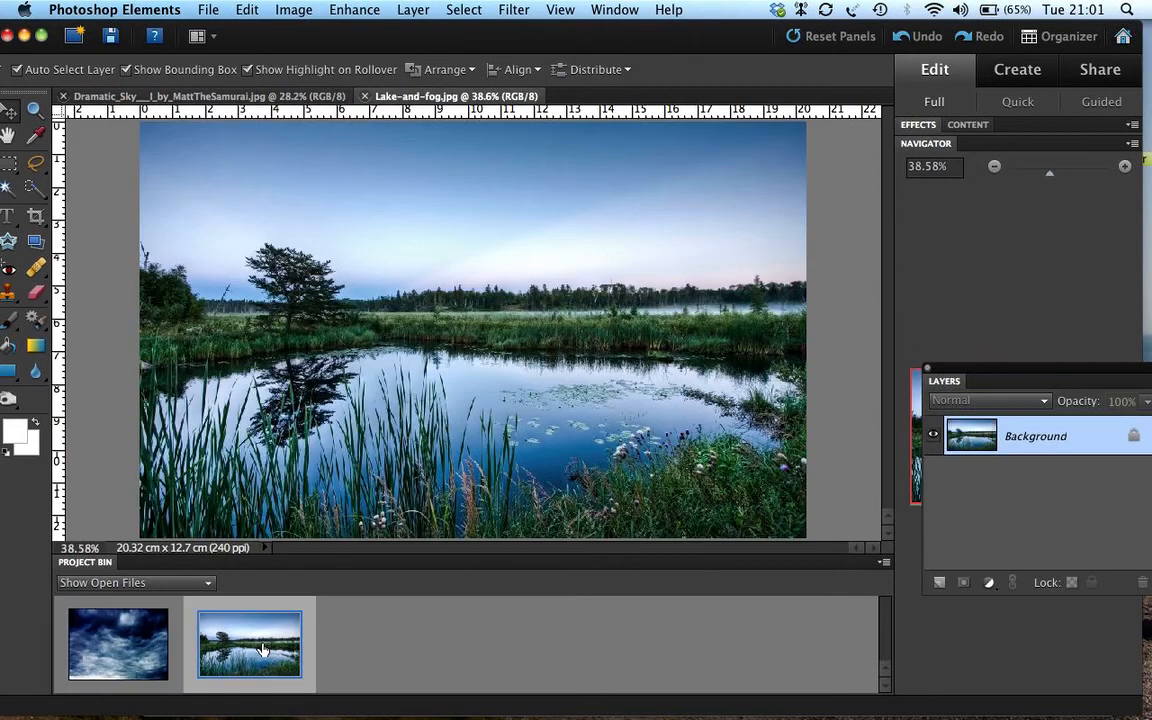
{"action": "left_click", "coordinate": [236, 8]}
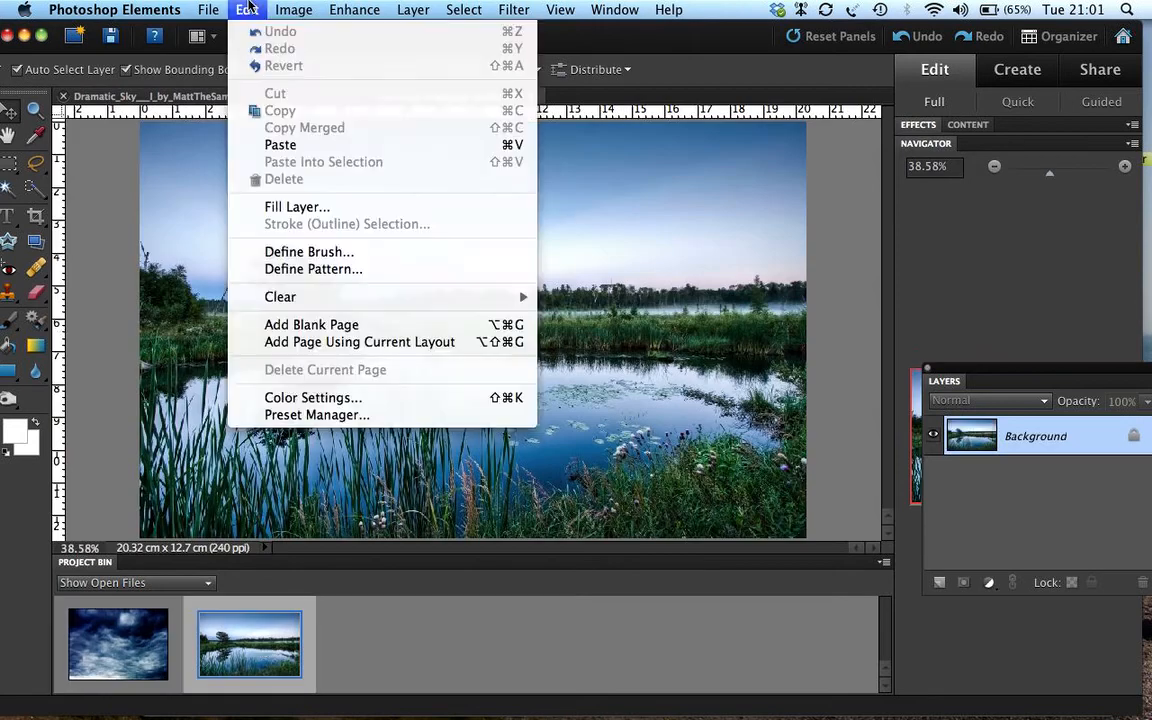
{"action": "left_click", "coordinate": [283, 145]}
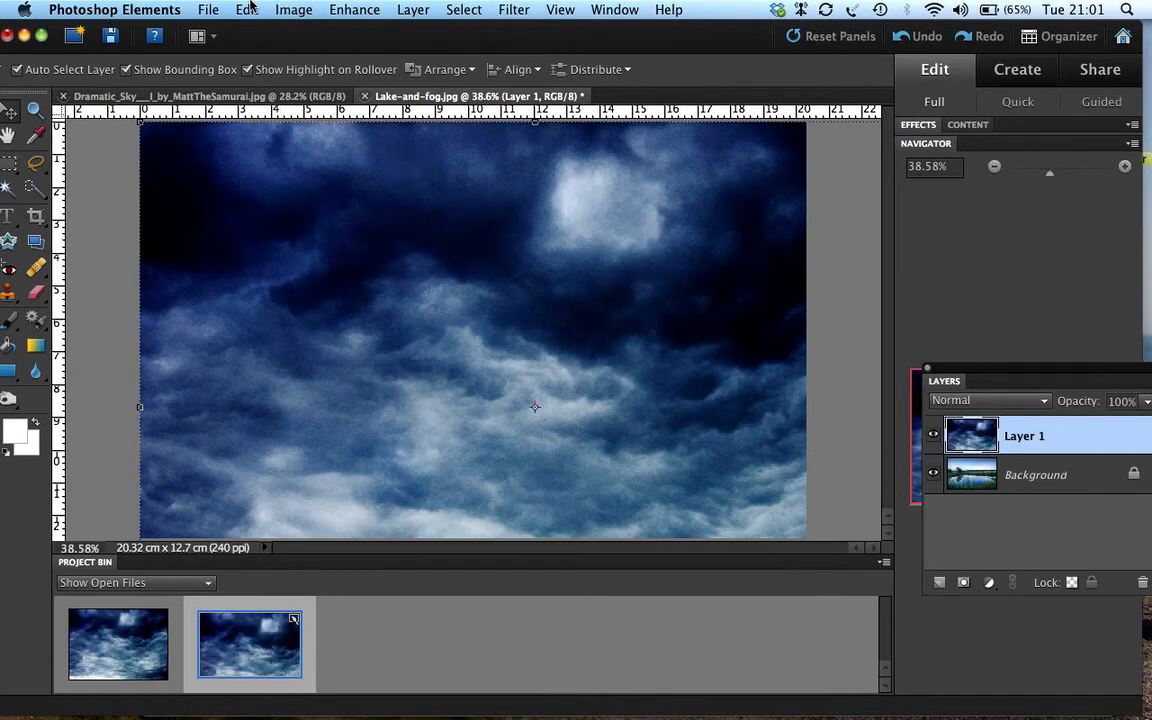
Step: Free Transform the pasted sky to 84.2% width, spanning the photo from its upper corners, and squash its height down to the horizon
{"action": "left_click", "coordinate": [289, 7]}
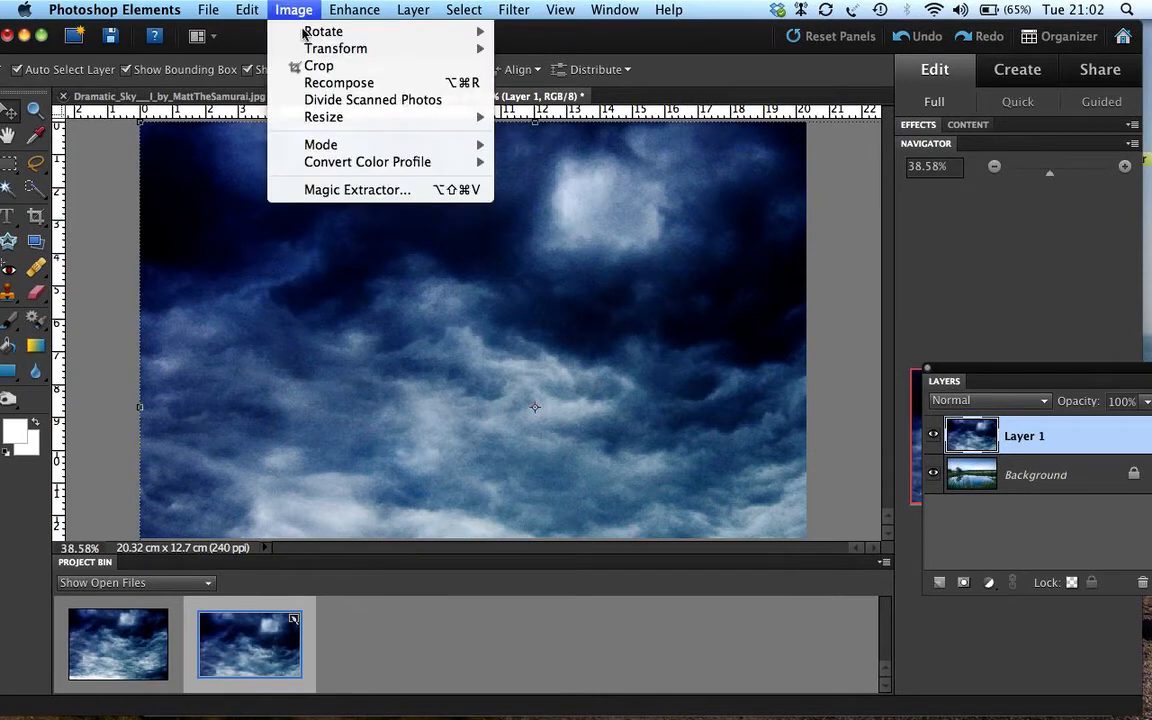
{"action": "mouse_move", "coordinate": [283, 48]}
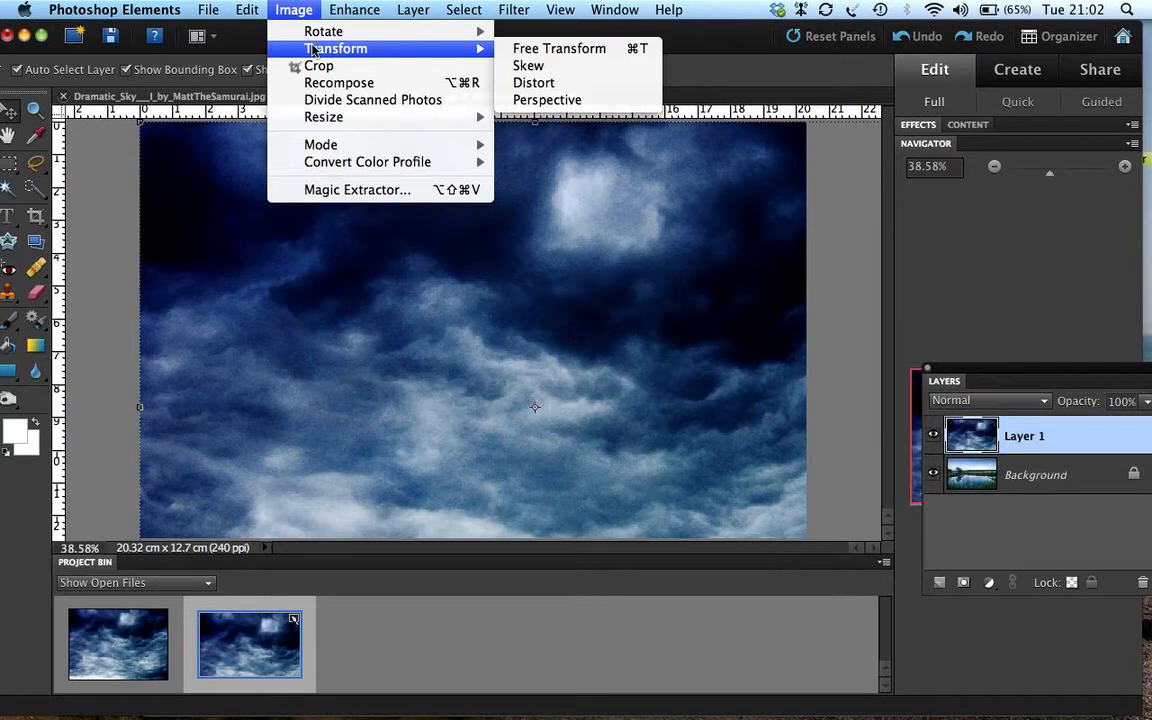
{"action": "left_click", "coordinate": [533, 53]}
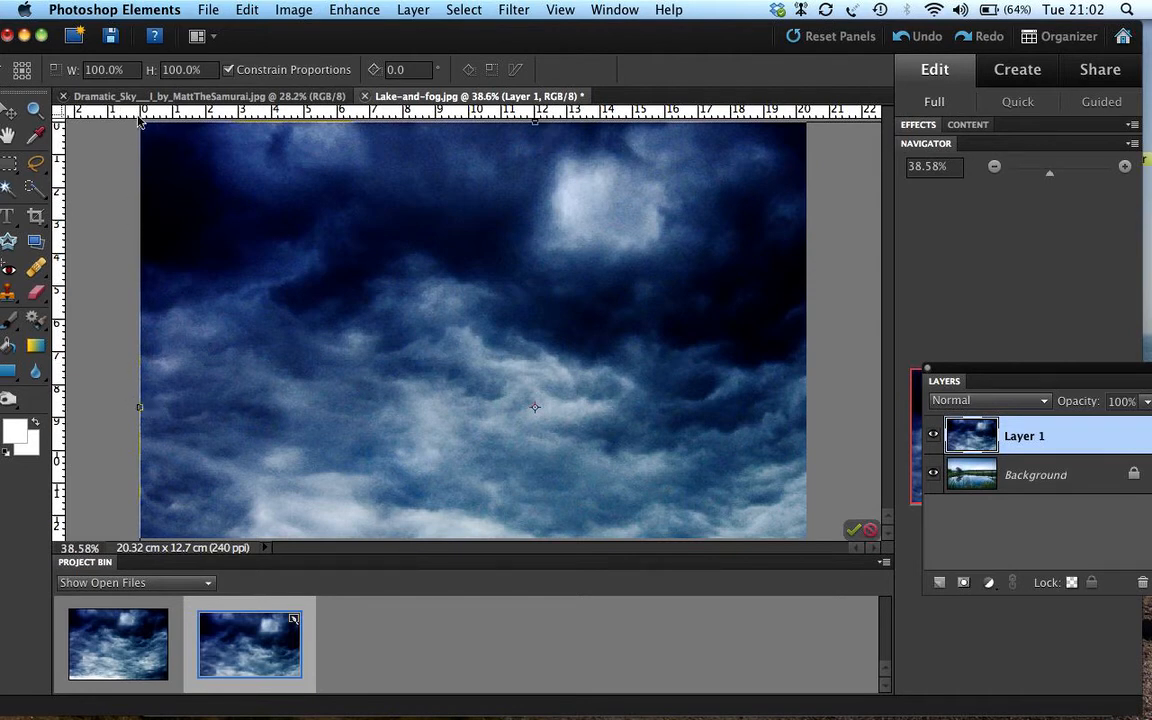
{"action": "left_click_drag", "start_coordinate": [140, 122], "coordinate": [391, 303]}
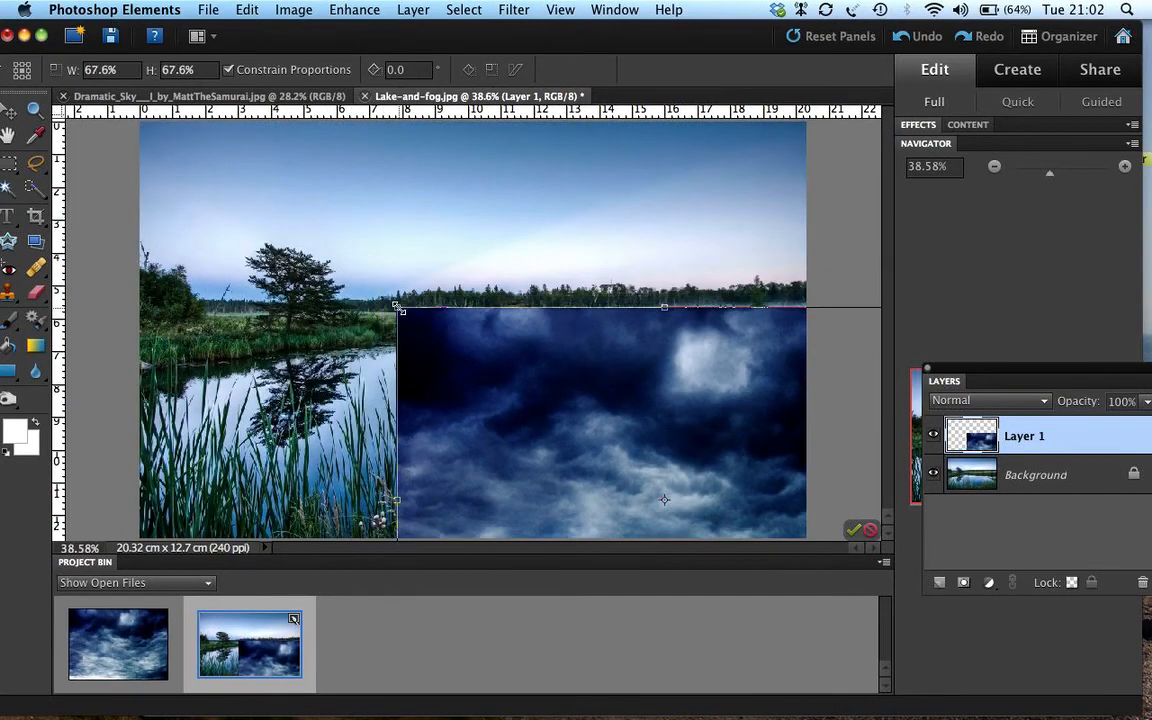
{"action": "left_click_drag", "start_coordinate": [424, 342], "coordinate": [162, 159]}
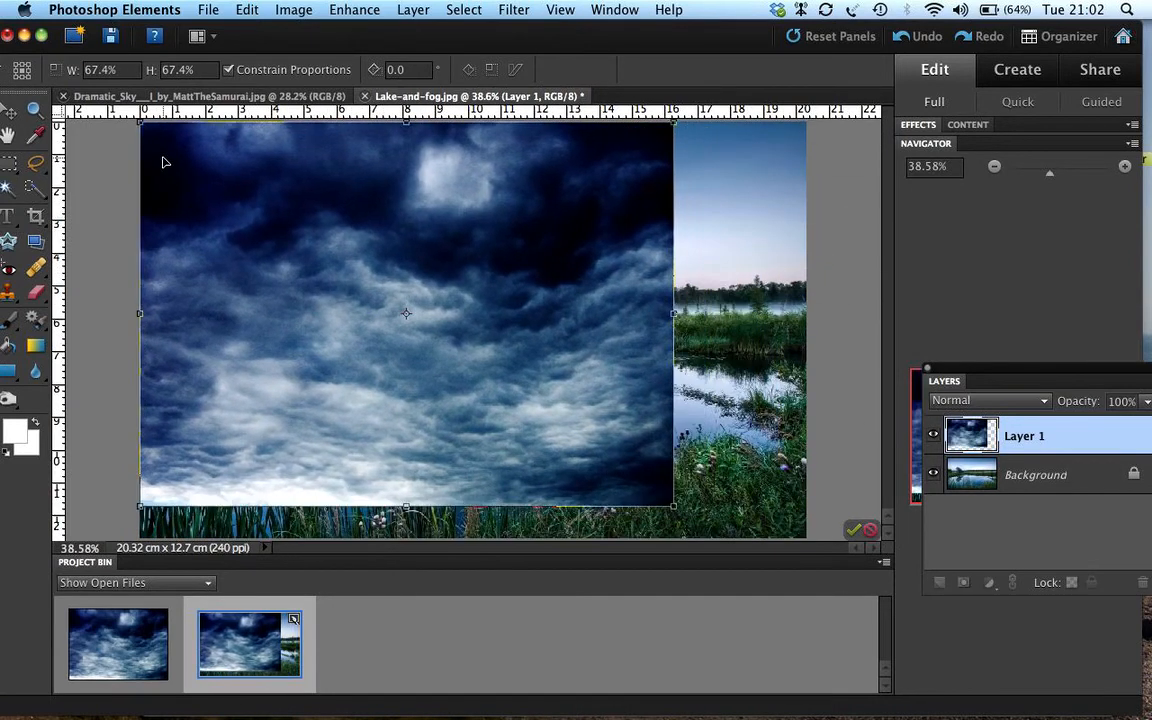
{"action": "left_click_drag", "start_coordinate": [671, 312], "coordinate": [806, 313]}
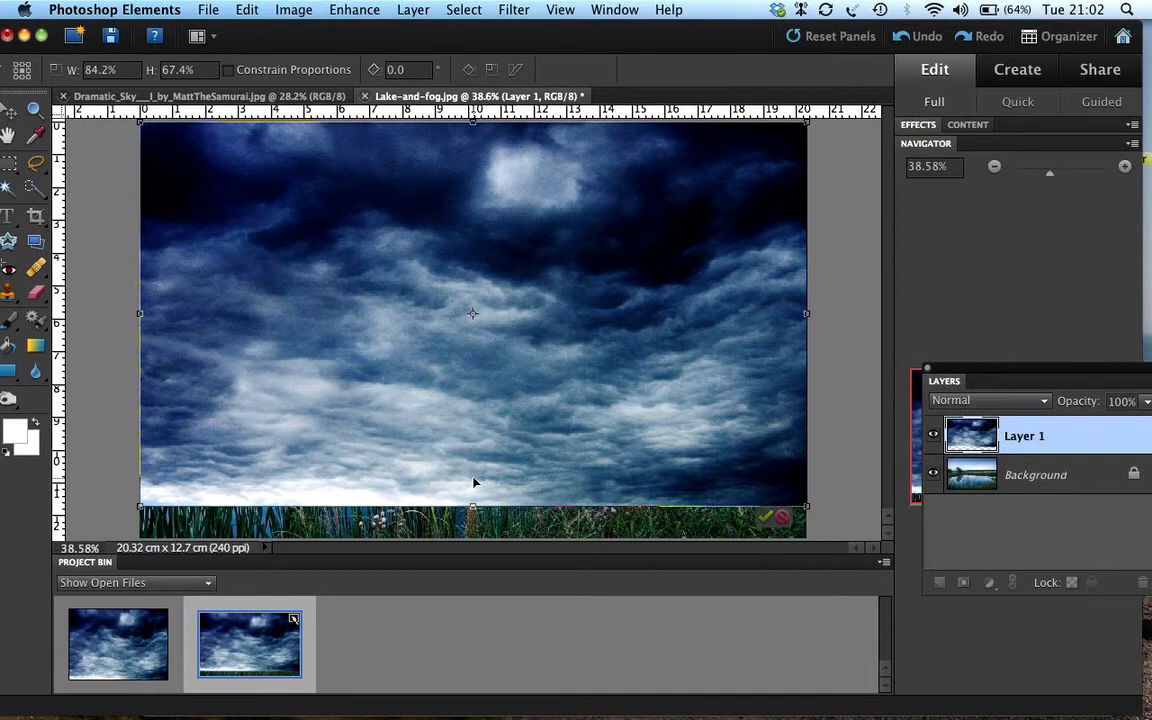
{"action": "left_click_drag", "start_coordinate": [472, 505], "coordinate": [456, 306]}
{"action": "key", "text": "Return"}
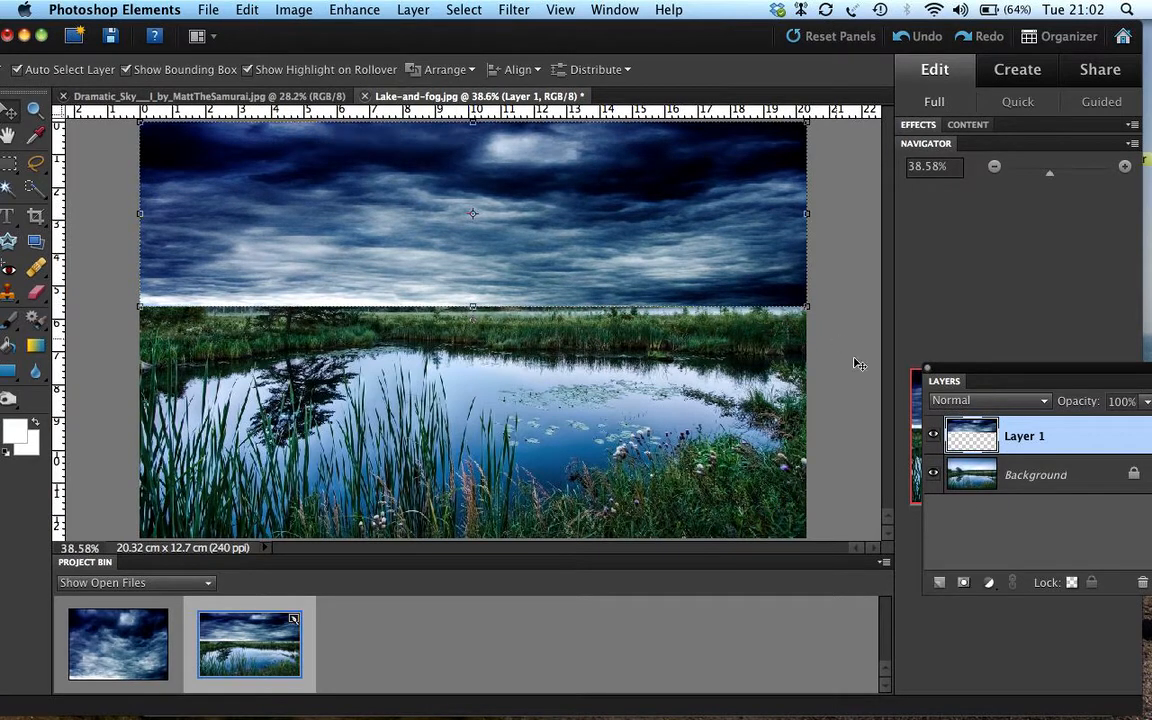
Step: Hide Layer 1 and select the sky on the Background layer with the Quick Selection tool
{"action": "left_click", "coordinate": [933, 440]}
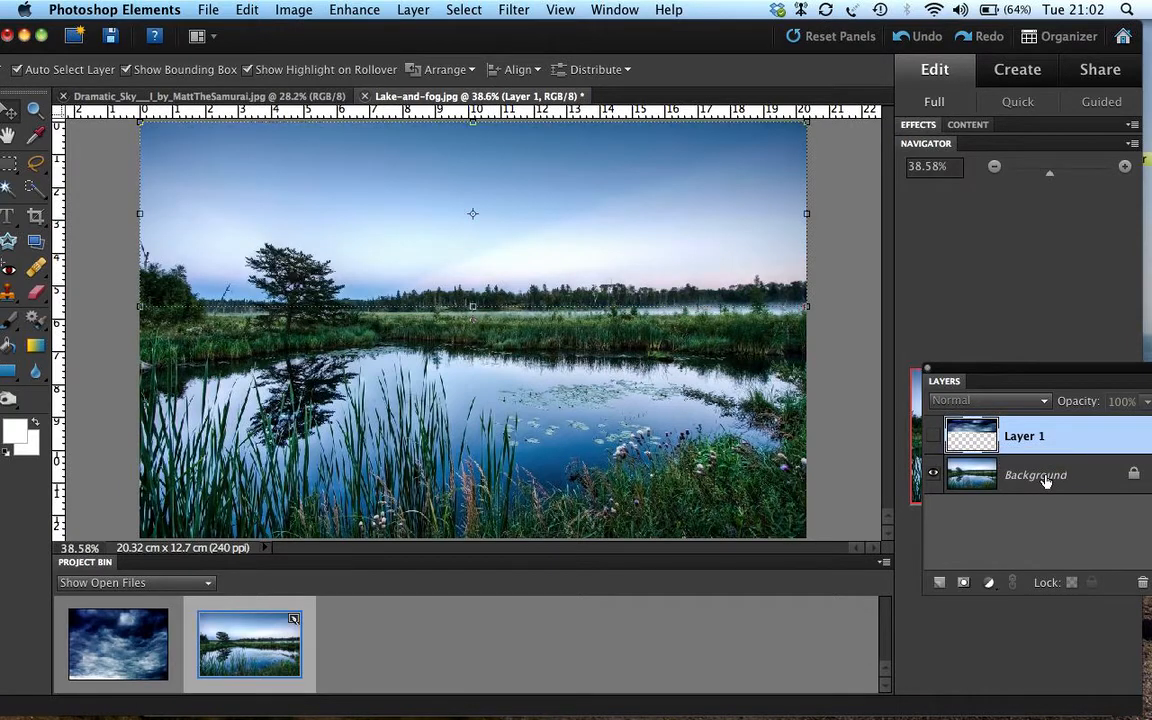
{"action": "left_click", "coordinate": [1046, 481]}
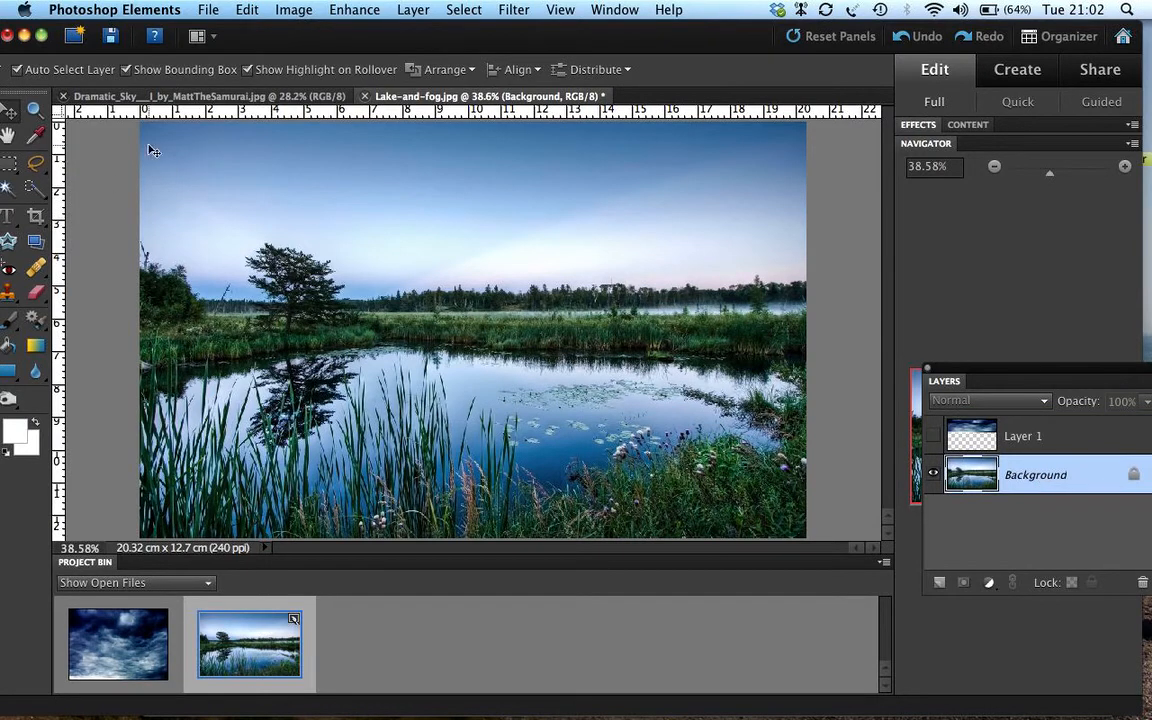
{"action": "left_click", "coordinate": [33, 196]}
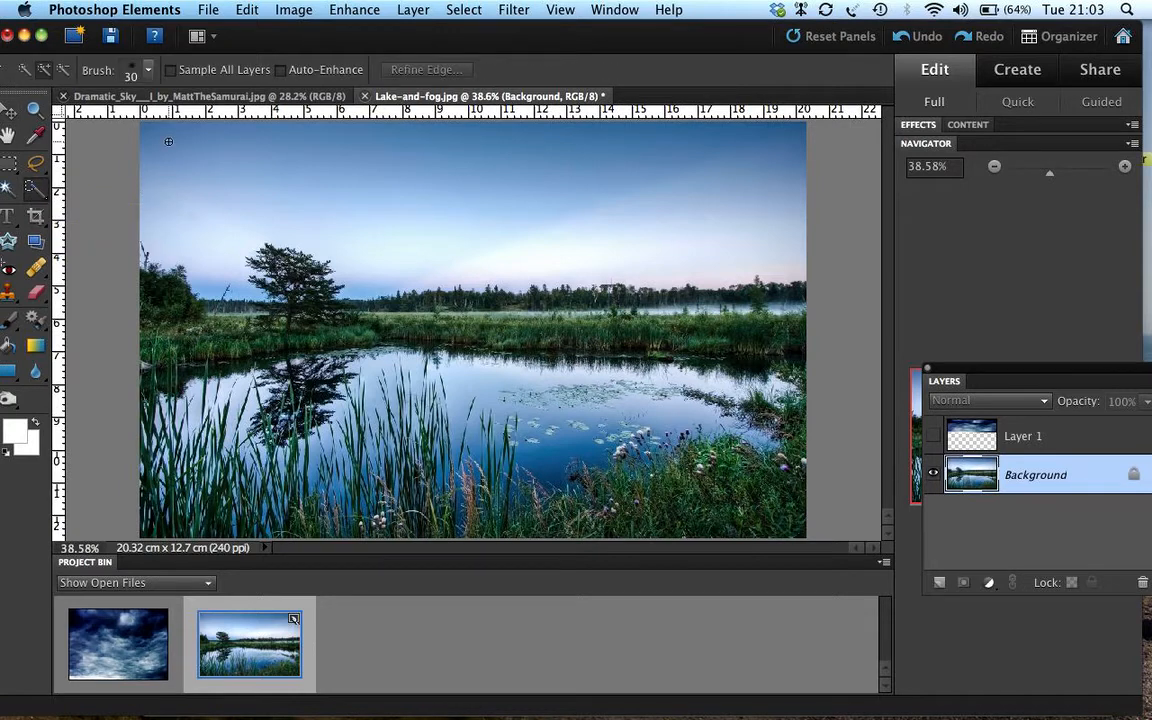
{"action": "mouse_move", "coordinate": [162, 138]}
{"action": "left_mouse_down"}
{"action": "mouse_move", "coordinate": [245, 190]}
{"action": "mouse_move", "coordinate": [291, 188]}
{"action": "mouse_move", "coordinate": [368, 220]}
{"action": "mouse_move", "coordinate": [463, 232]}
{"action": "left_mouse_up"}
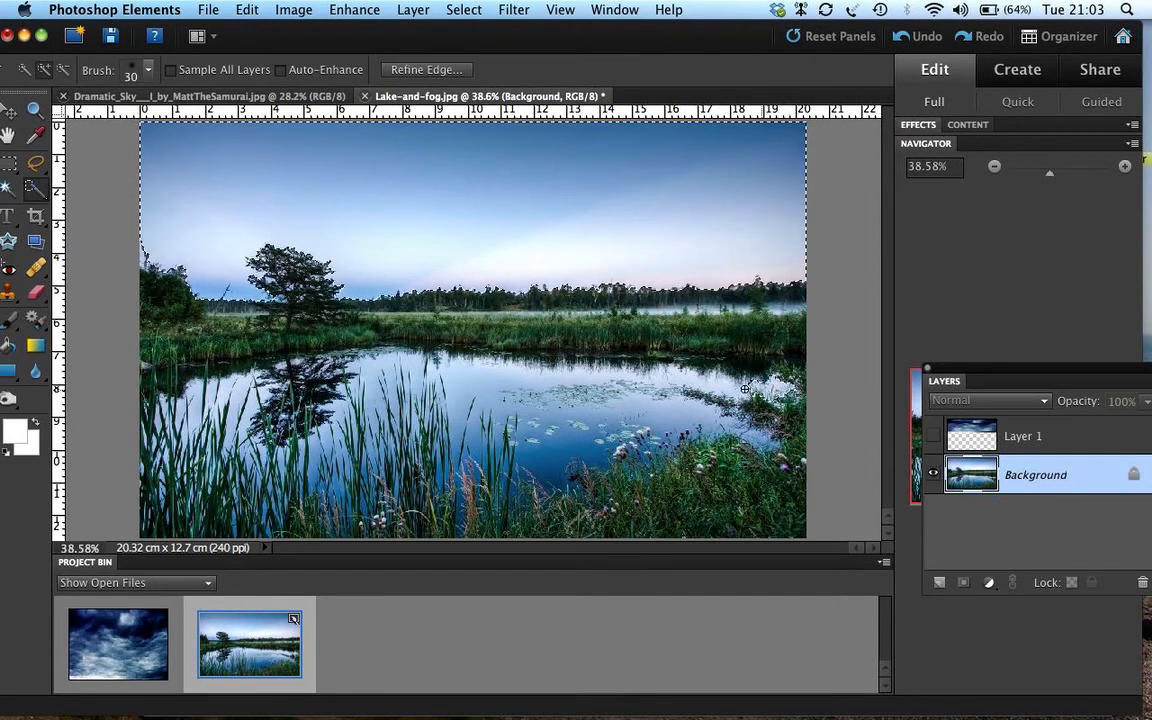
Step: Add the lake's water, including the gaps between the reeds, to the sky selection
{"action": "mouse_move", "coordinate": [684, 381]}
{"action": "left_mouse_down"}
{"action": "mouse_move", "coordinate": [580, 376]}
{"action": "mouse_move", "coordinate": [488, 342]}
{"action": "mouse_move", "coordinate": [479, 373]}
{"action": "left_mouse_up"}
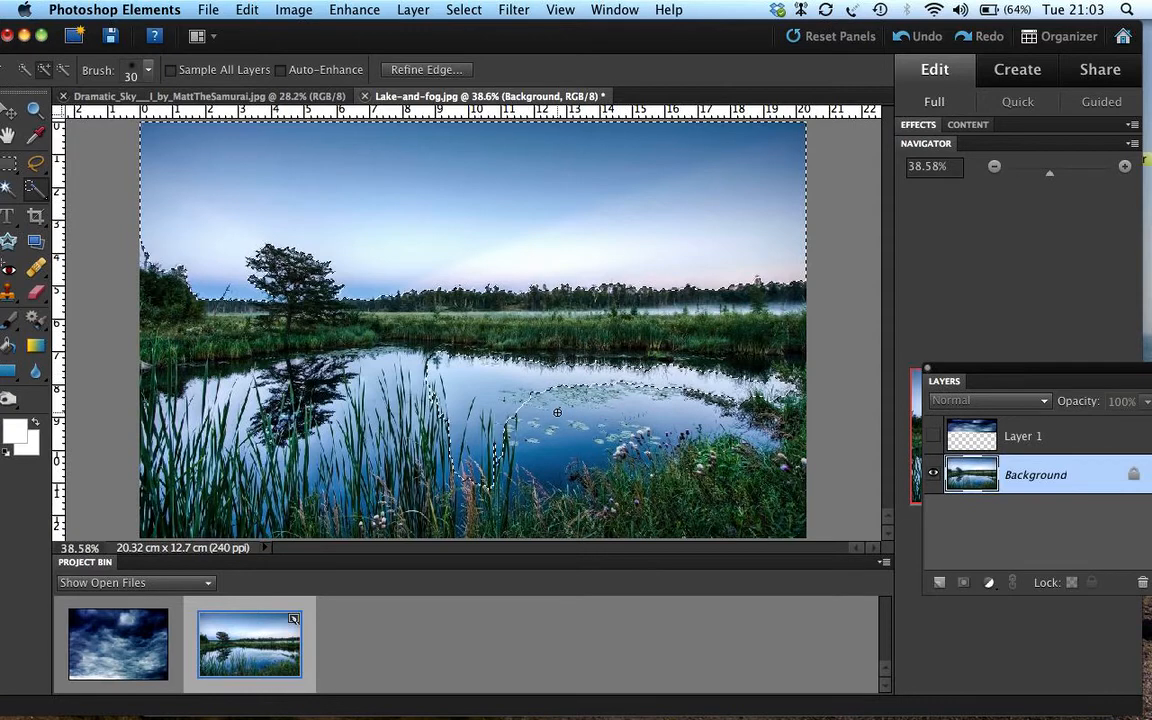
{"action": "left_click_drag", "start_coordinate": [557, 411], "coordinate": [652, 418]}
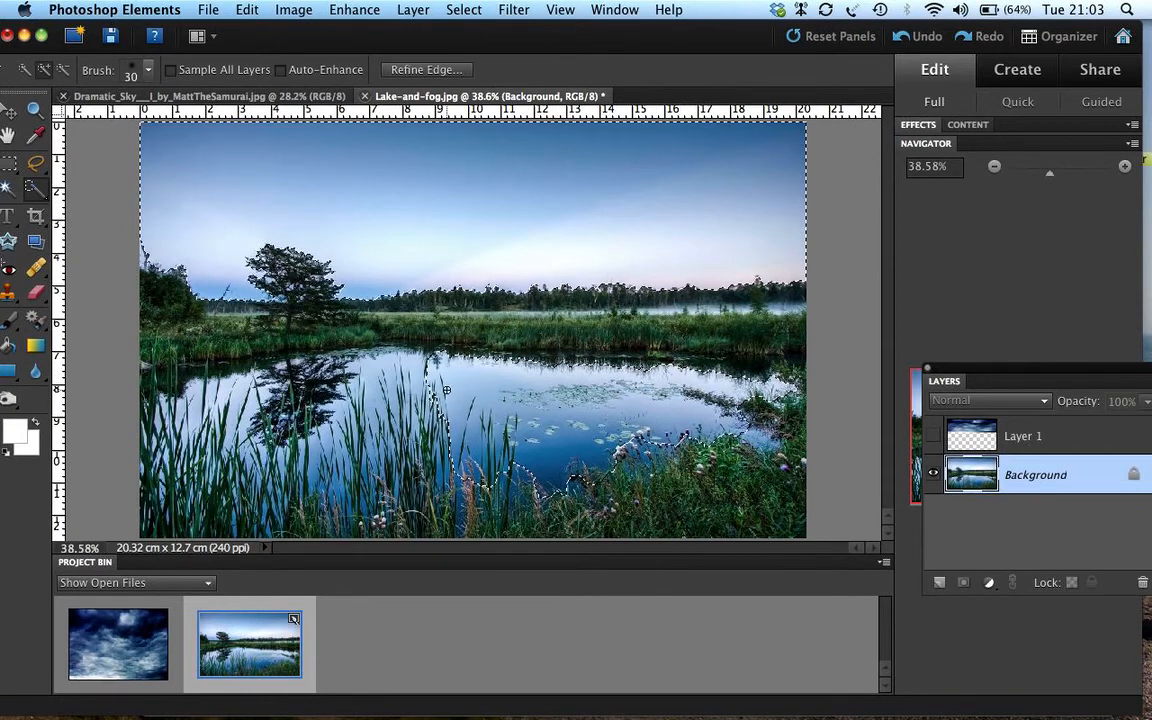
{"action": "left_click", "coordinate": [409, 367]}
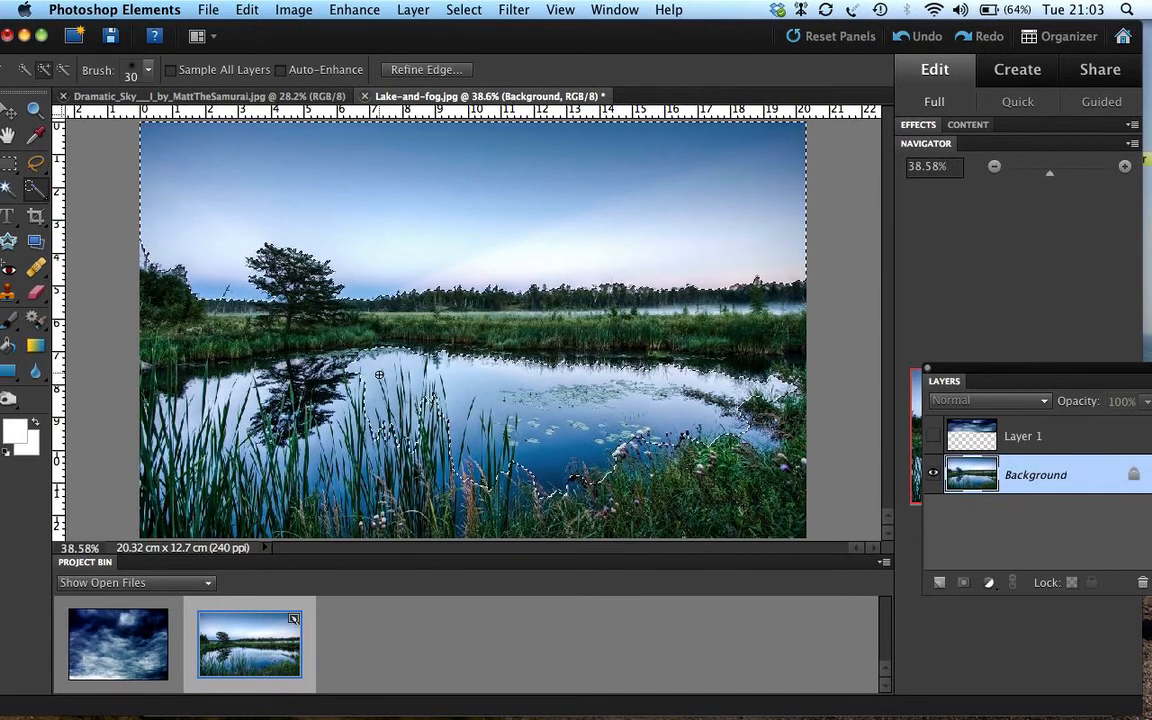
{"action": "left_click_drag", "start_coordinate": [375, 375], "coordinate": [373, 428]}
{"action": "left_click_drag", "start_coordinate": [340, 429], "coordinate": [341, 418]}
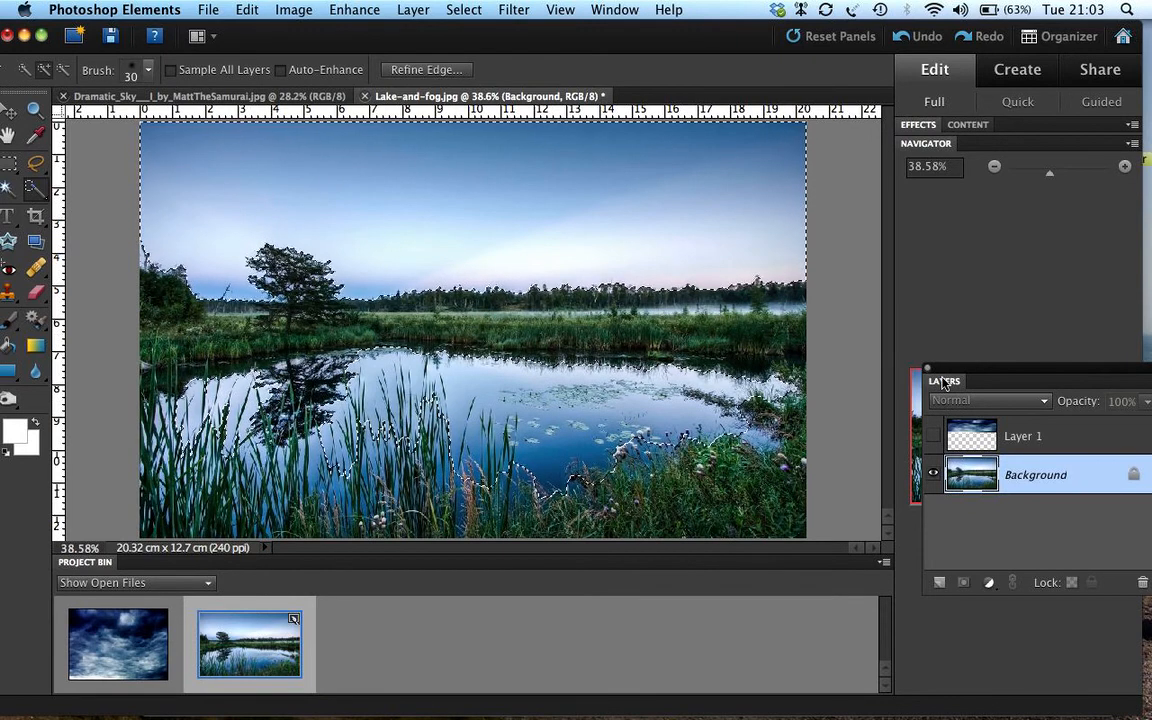
Step: Make Layer 1 visible again and add a layer mask to it from the sky and water selection
{"action": "left_click", "coordinate": [1042, 436]}
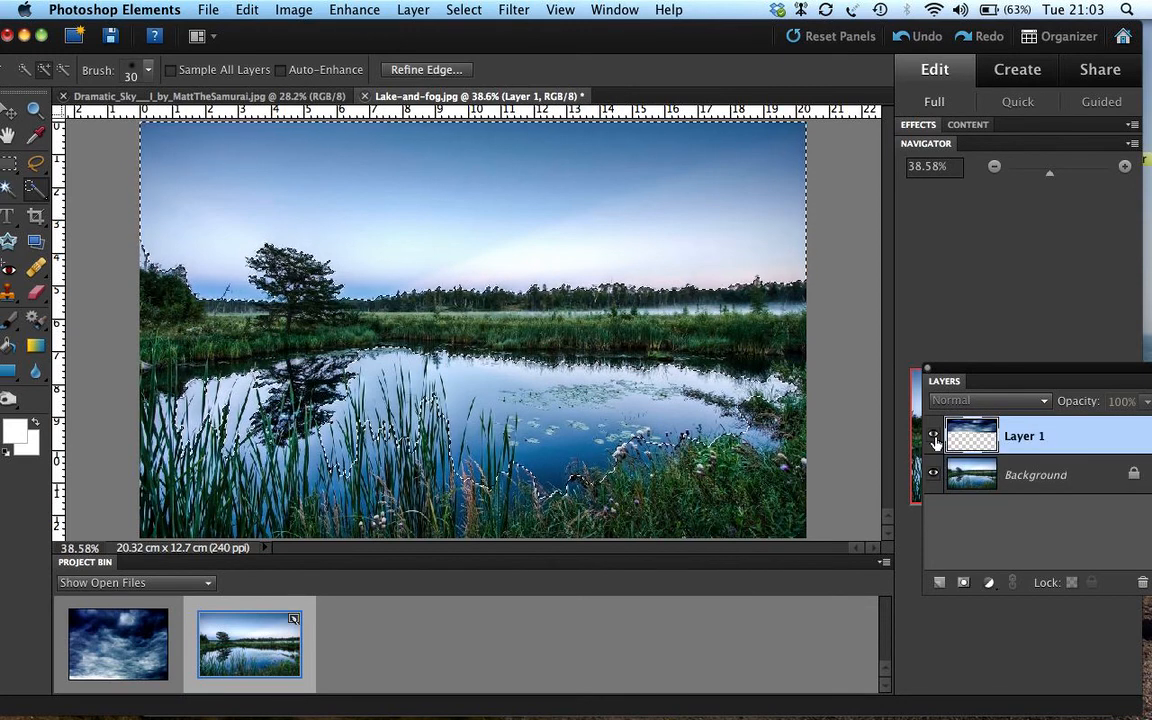
{"action": "left_click", "coordinate": [933, 436]}
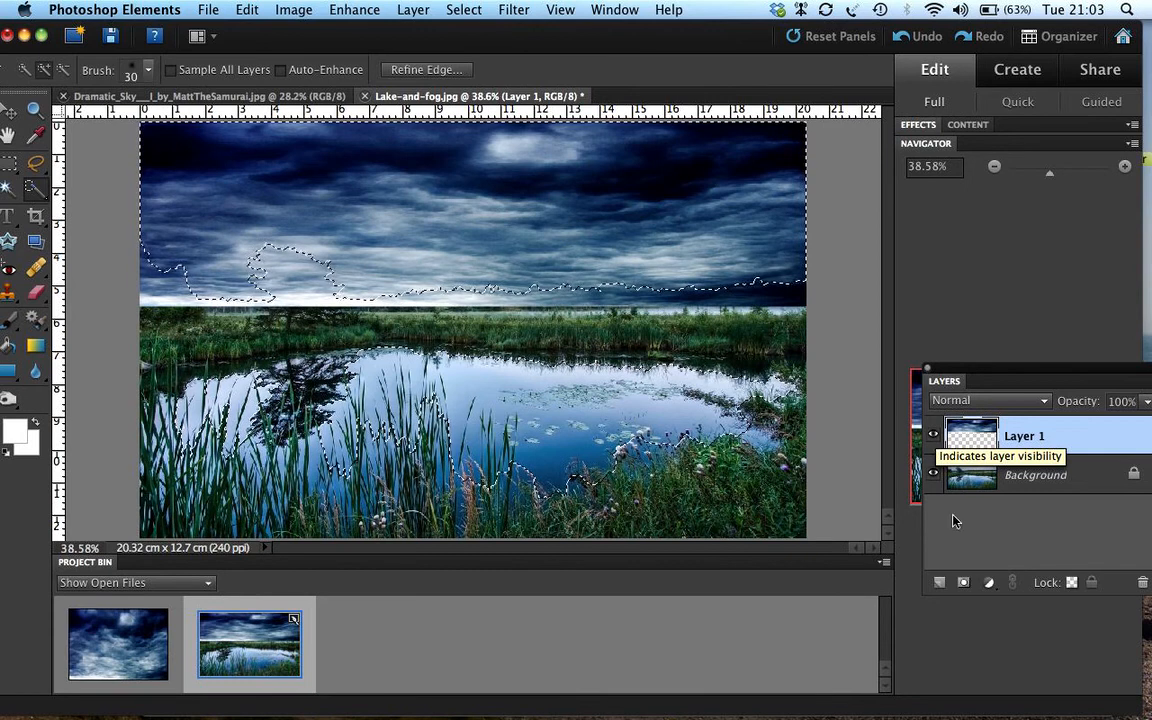
{"action": "left_click", "coordinate": [963, 582]}
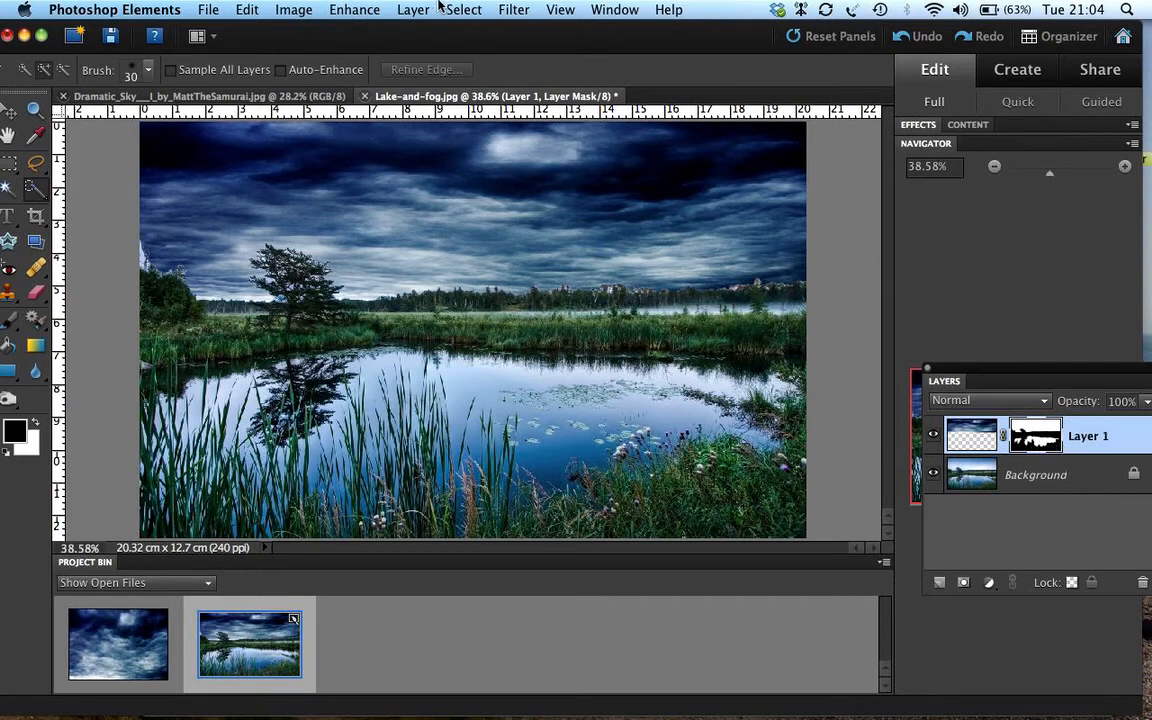
Step: Duplicate Layer 1 as Layer 1 copy and unlink the copy's layer mask from its image
{"action": "left_click", "coordinate": [396, 8]}
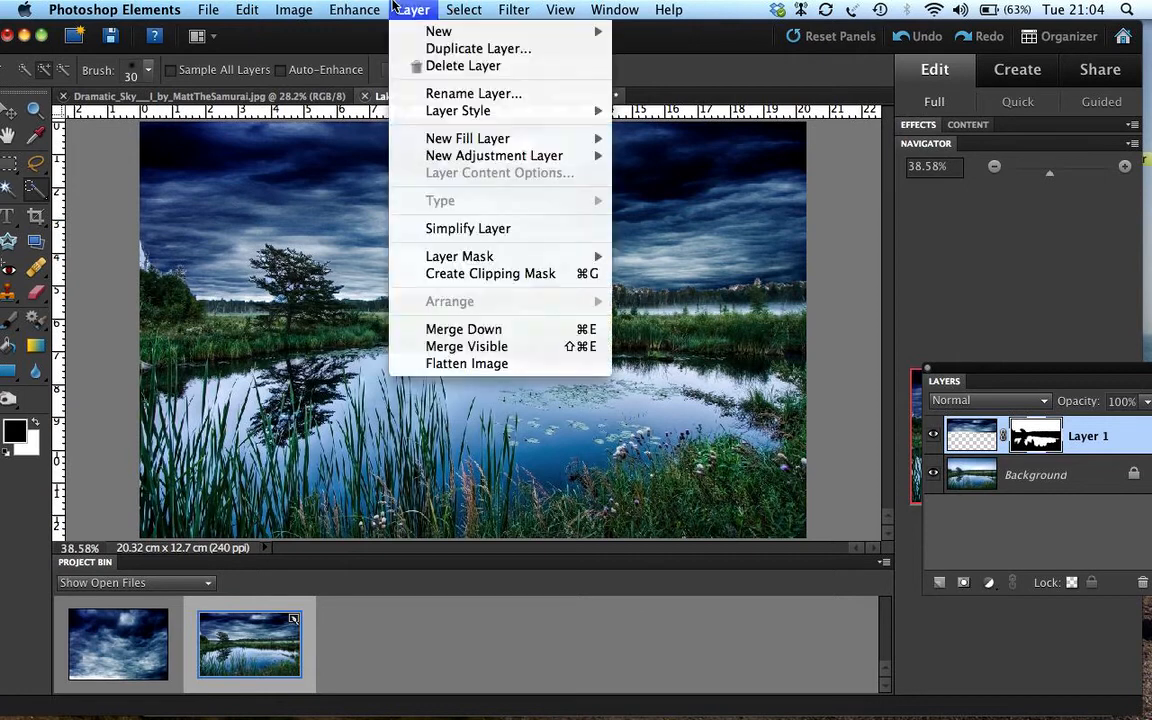
{"action": "left_click", "coordinate": [402, 48]}
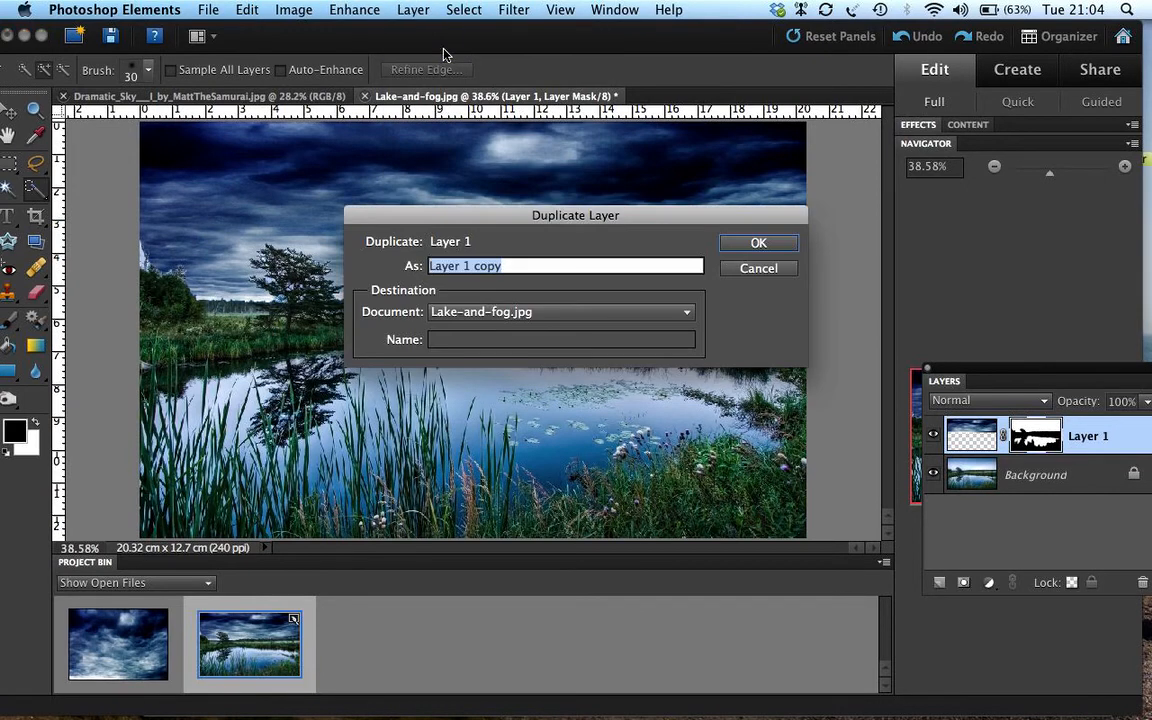
{"action": "left_click", "coordinate": [755, 243]}
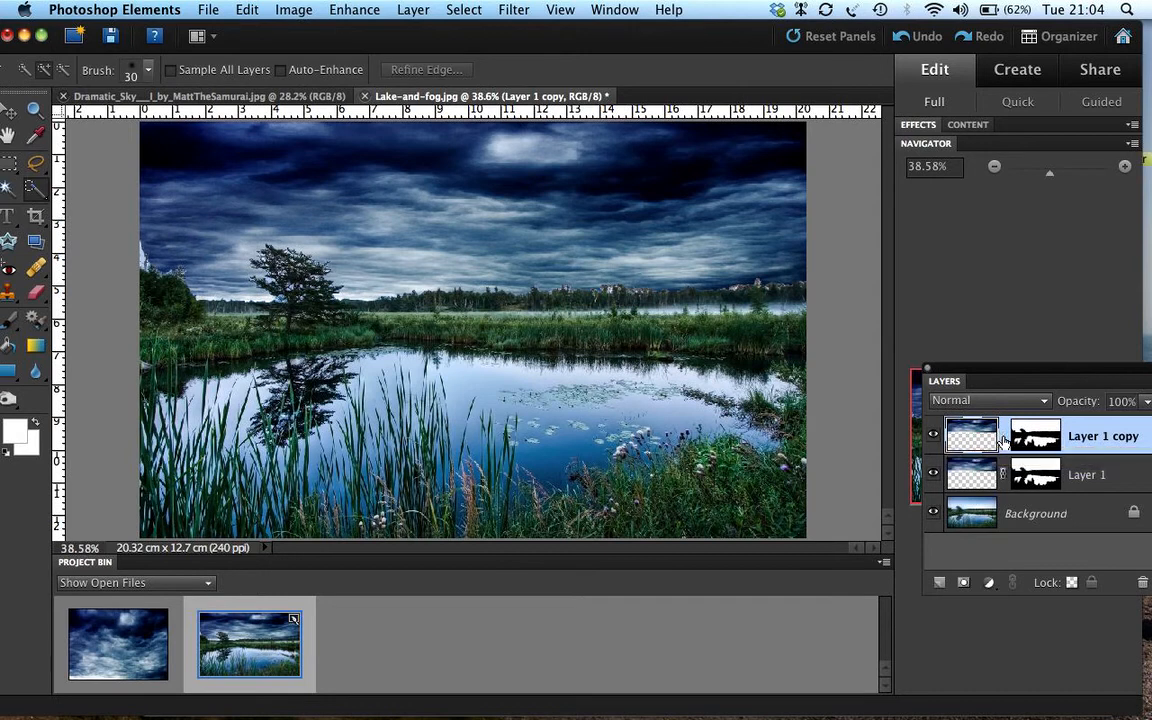
Step: Flip the copied sky vertically about the horizon, stretching it to -125.1% height to cover the lake down to the photo's lower edge
{"action": "left_click", "coordinate": [8, 109]}
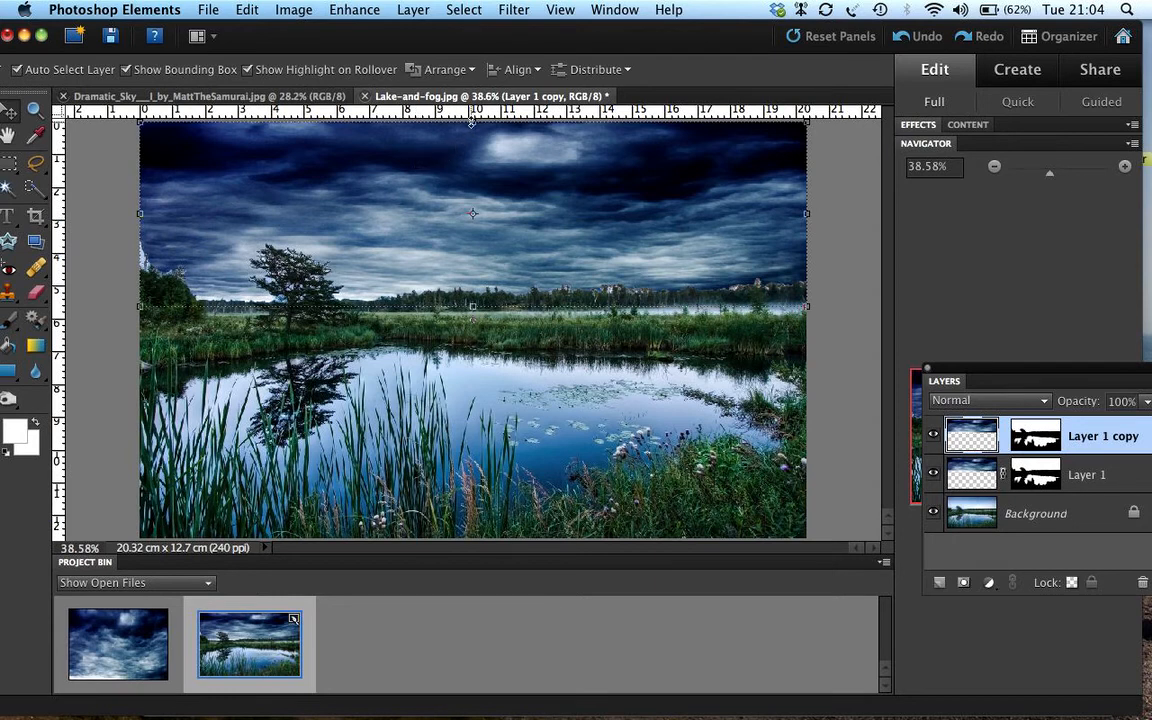
{"action": "left_click", "coordinate": [471, 122]}
{"action": "left_click_drag", "start_coordinate": [471, 122], "coordinate": [521, 533]}
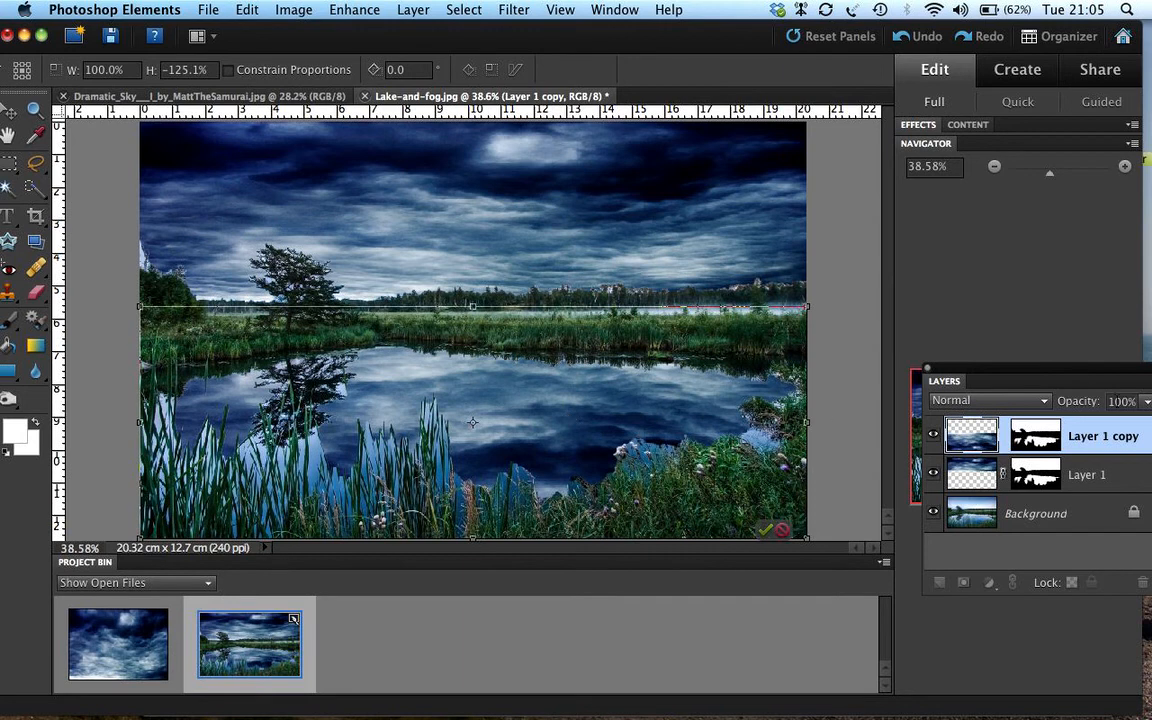
Step: Apply the flip and reduce the opacity of Layer 1 copy to 62%
{"action": "left_click", "coordinate": [1147, 402]}
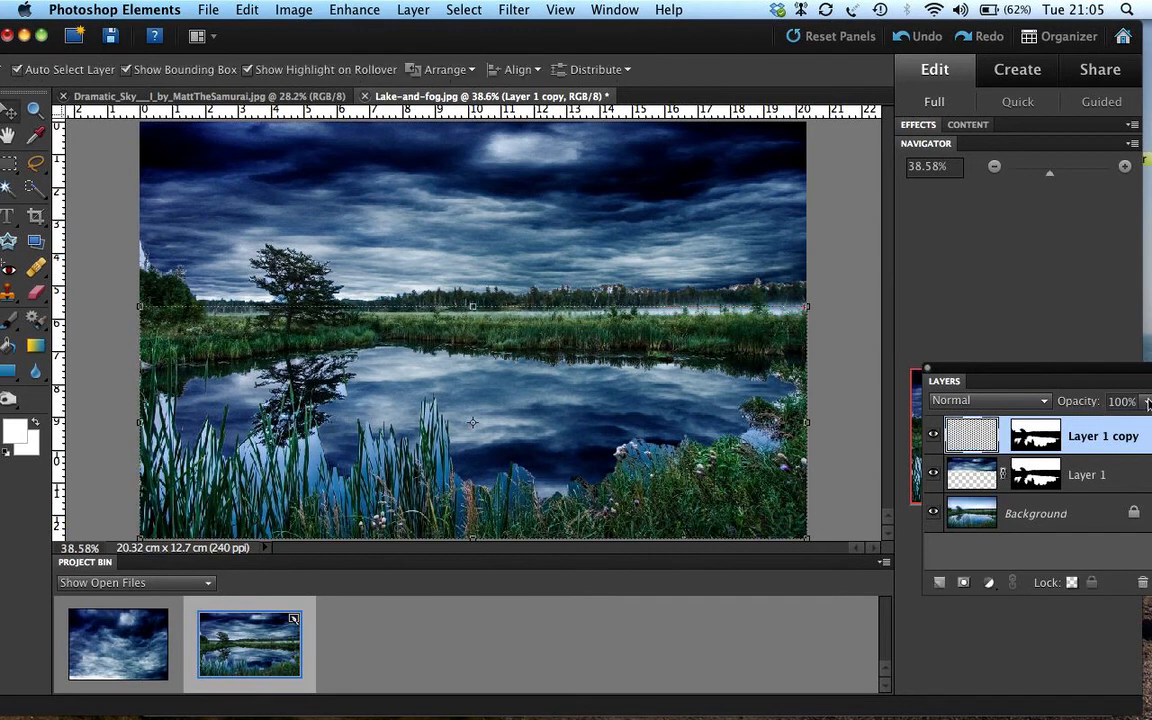
{"action": "left_click_drag", "start_coordinate": [1135, 425], "coordinate": [1102, 430]}
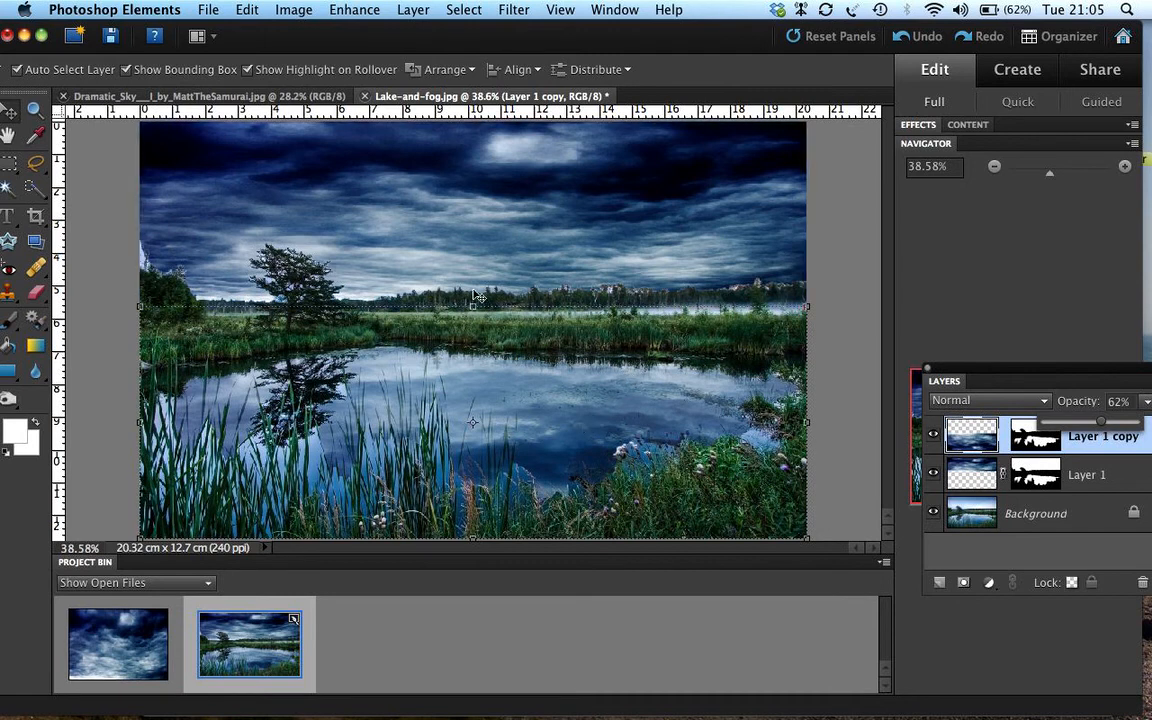
Step: Flatten the lake image into a single background and save it as a new JPEG named Lake and Fog with new sky.jpg
{"action": "left_click", "coordinate": [403, 9]}
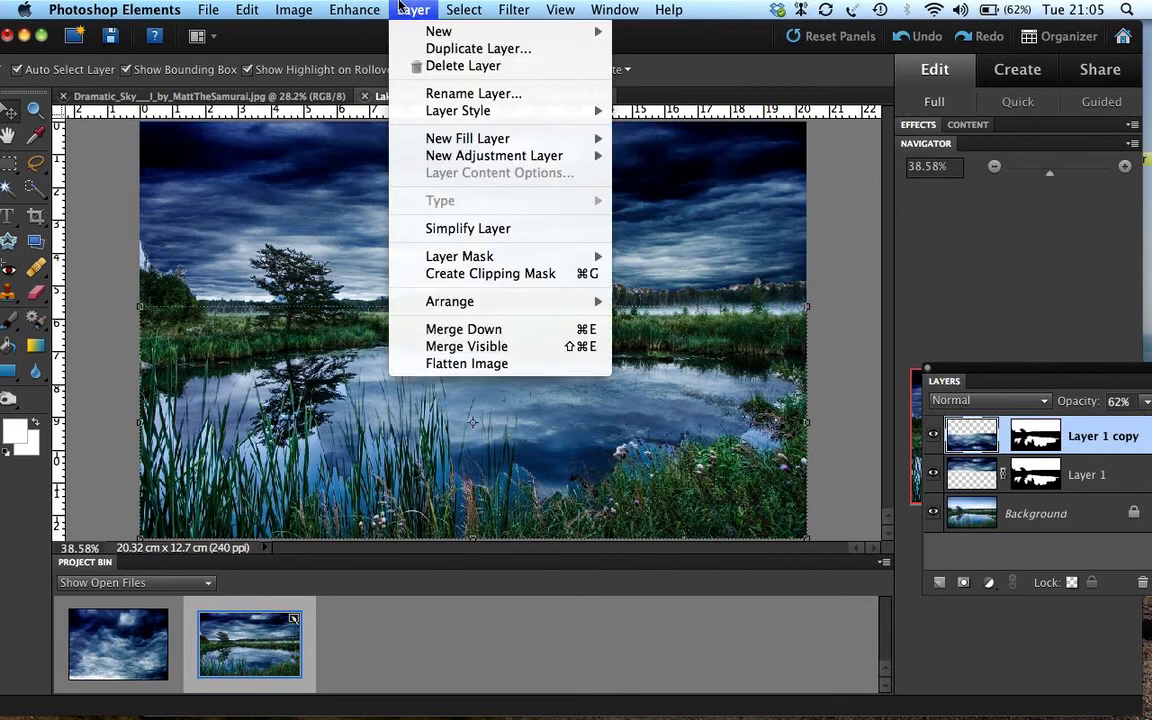
{"action": "left_click", "coordinate": [500, 364]}
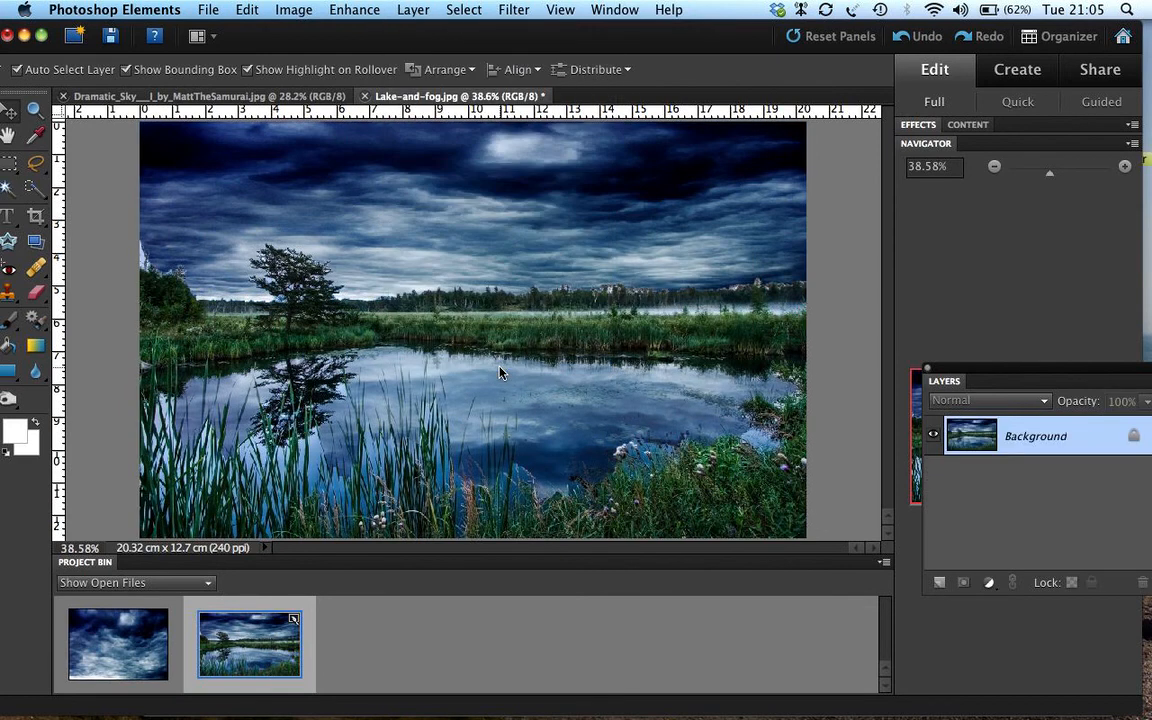
{"action": "left_click", "coordinate": [208, 9]}
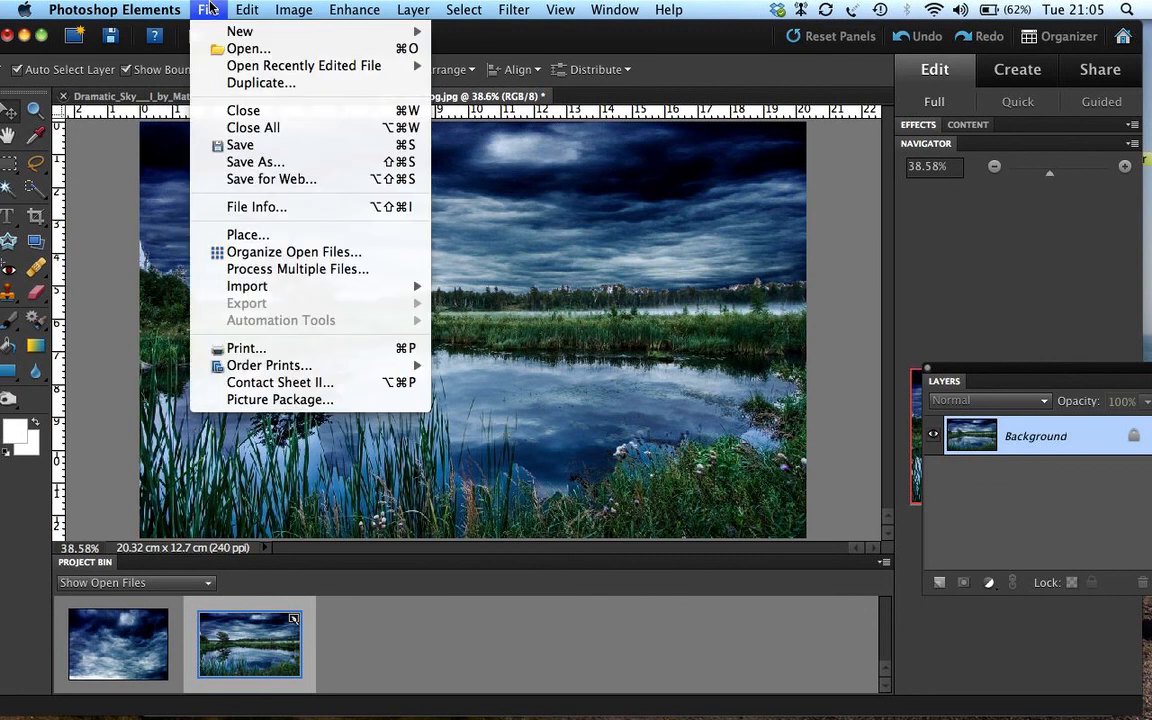
{"action": "left_click", "coordinate": [255, 163]}
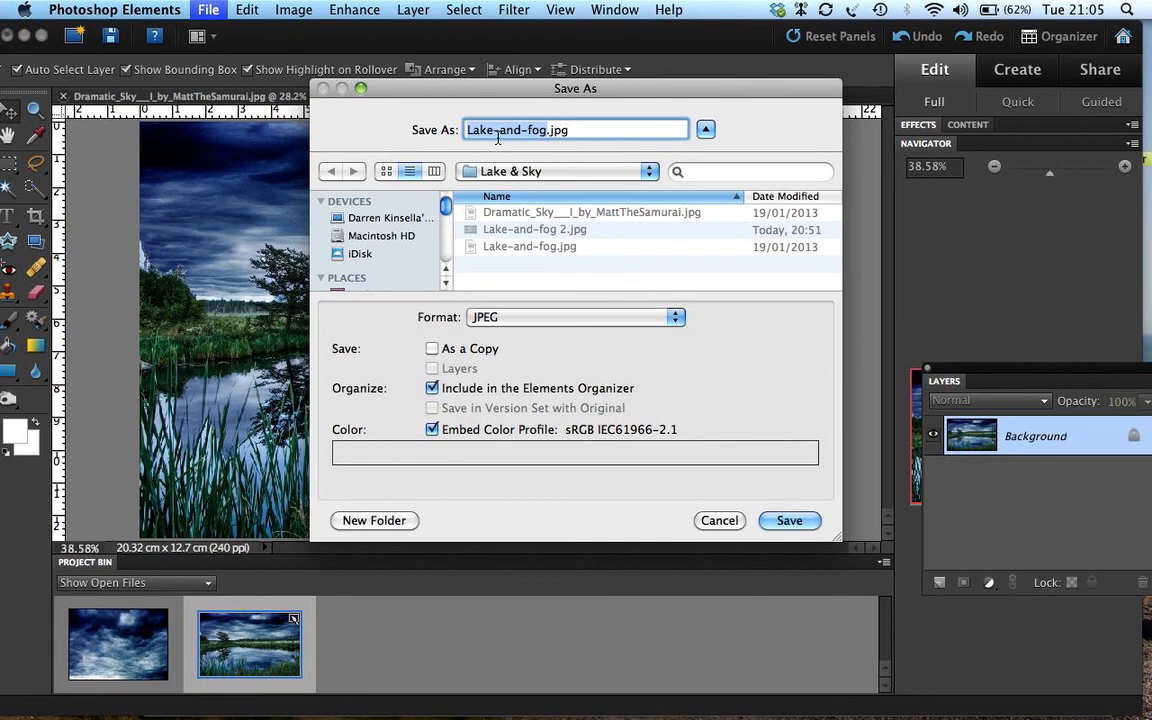
{"action": "type", "text": "Lake an"}
{"action": "type", "text": "d Fog wi"}
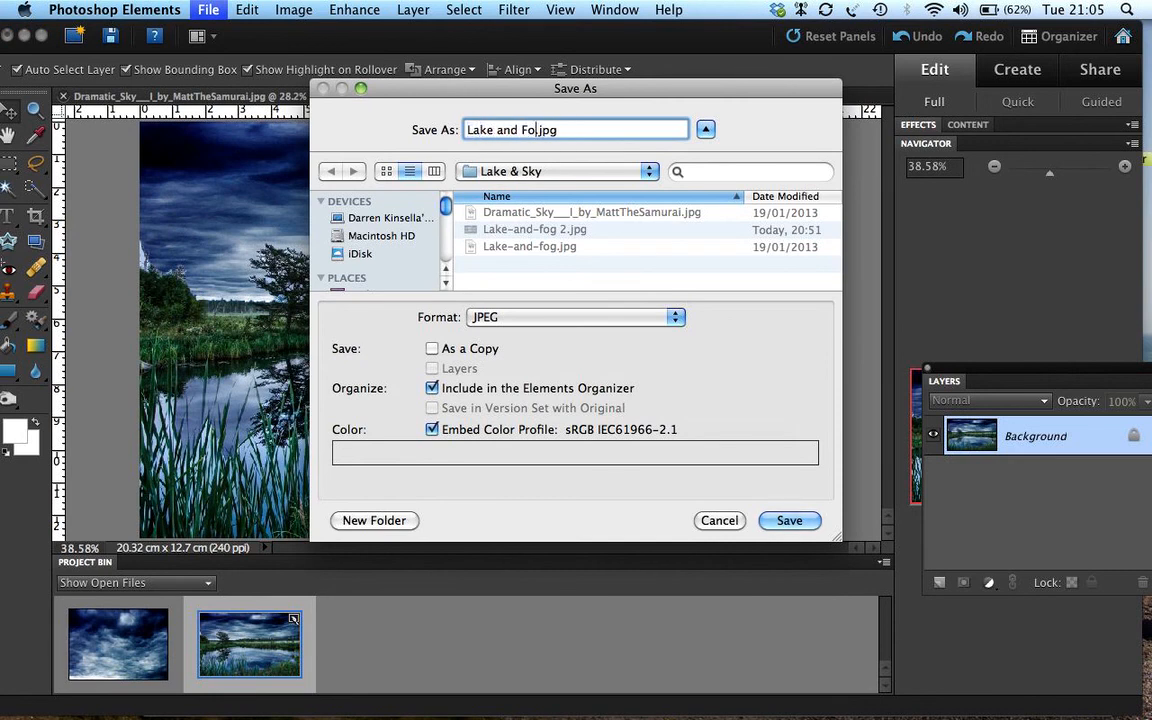
{"action": "type", "text": "th ew"}
{"action": "key", "text": "BackSpace"}
{"action": "key", "text": "BackSpace"}
{"action": "type", "text": "new sky"}
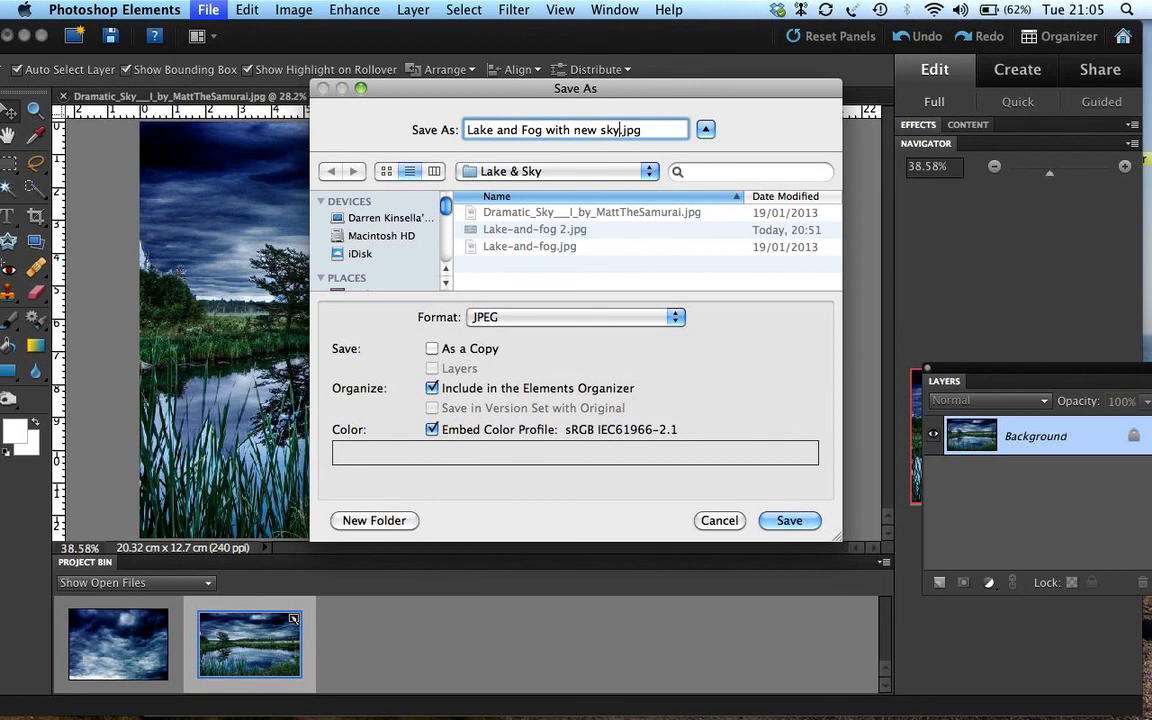
{"action": "key", "text": "Return"}
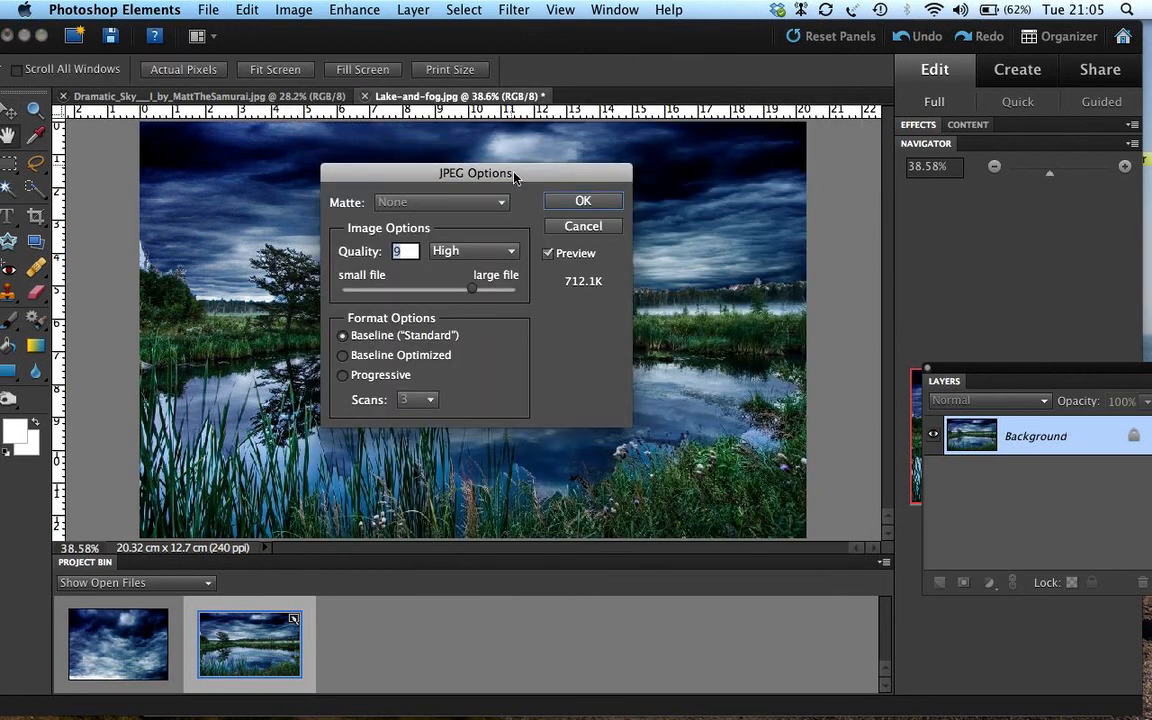
Step: Set the JPEG quality to 12 (Maximum), complete the save and close the lake image
{"action": "left_click_drag", "start_coordinate": [485, 293], "coordinate": [518, 293]}
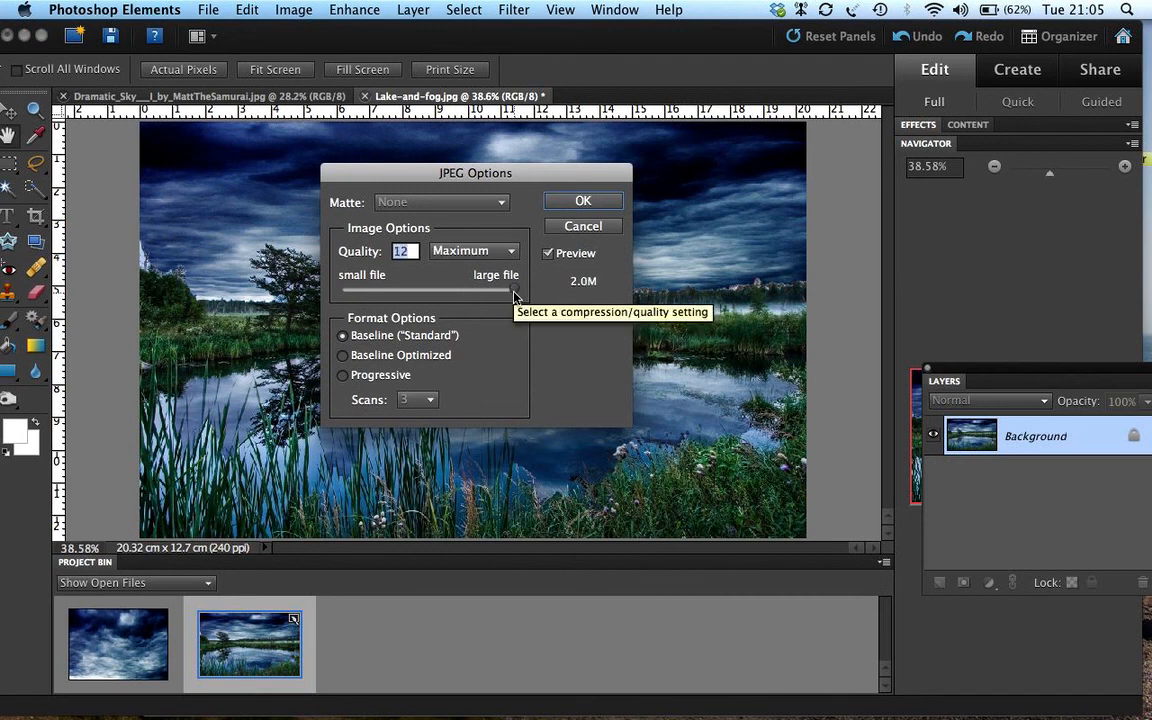
{"action": "left_click", "coordinate": [583, 201]}
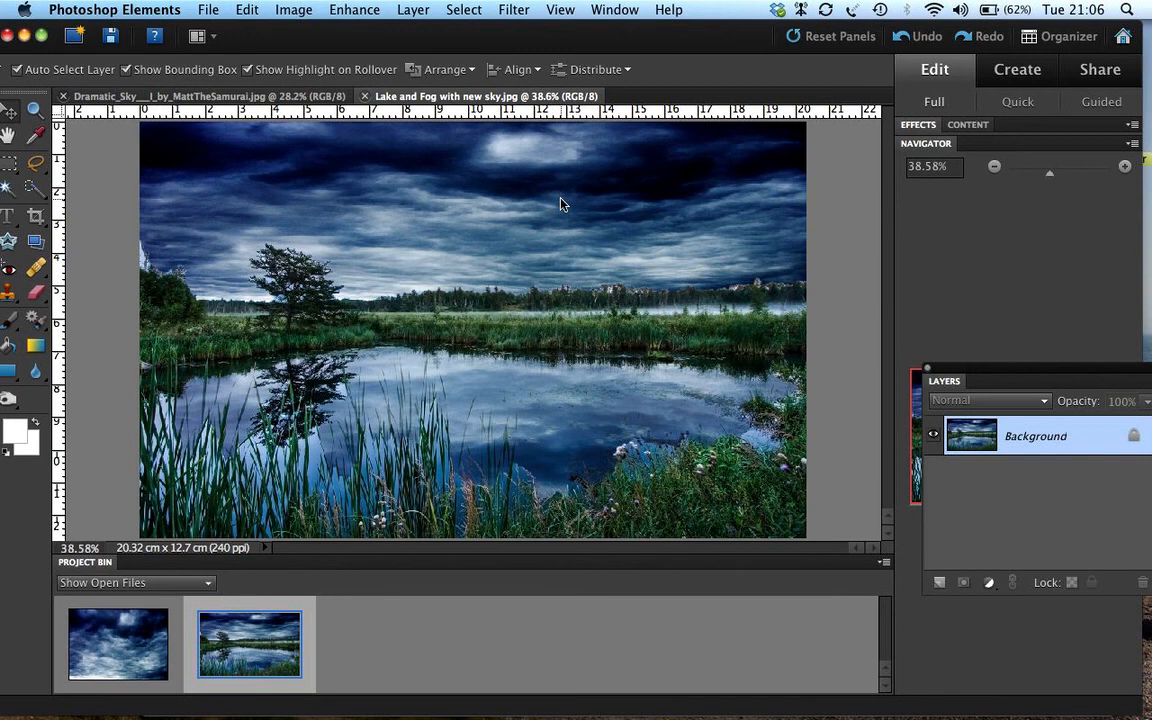
{"action": "key", "text": "super+w"}
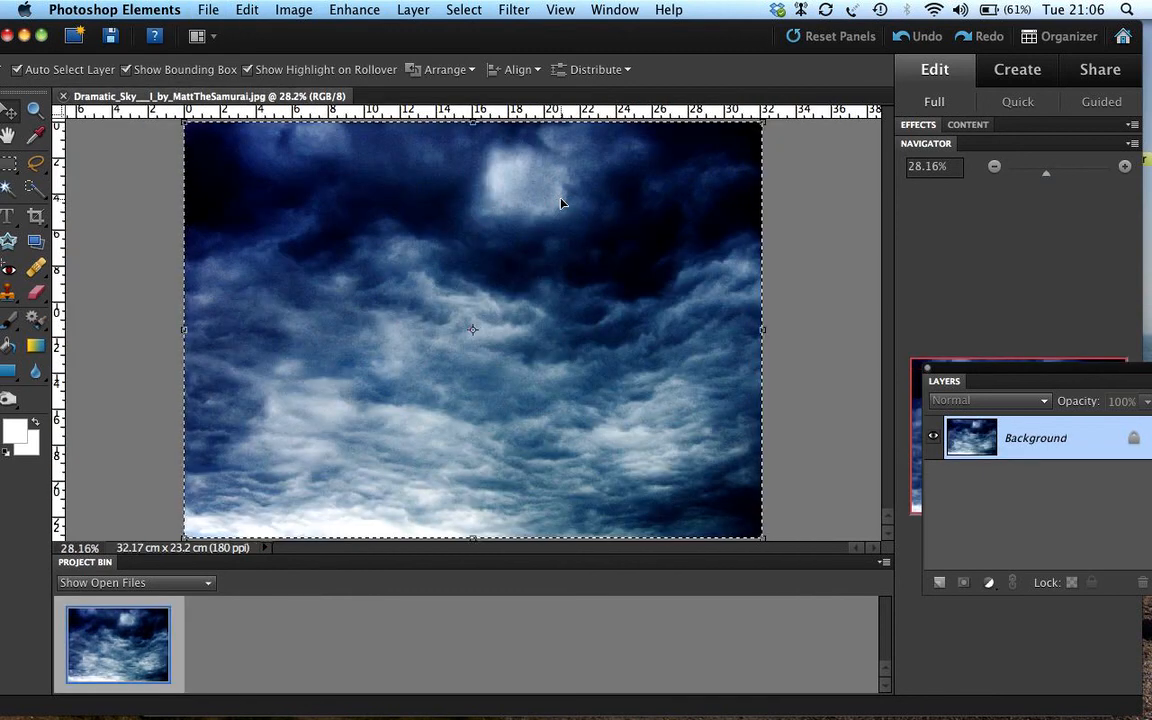